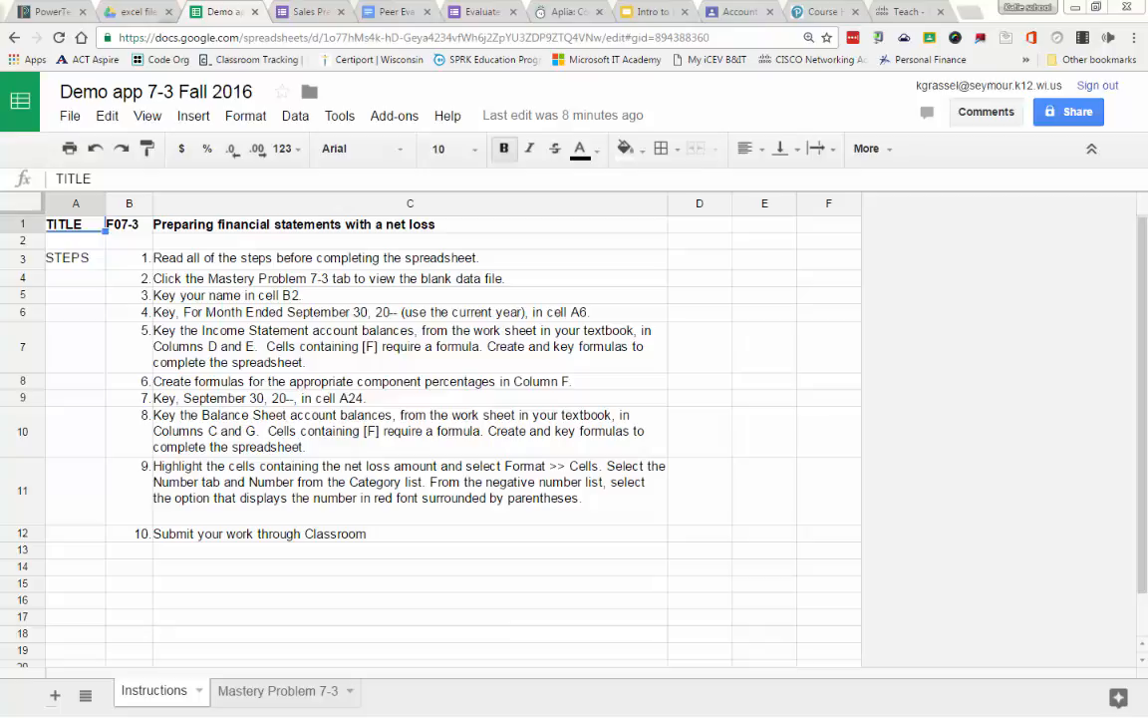
On the Mastery Problem 7-3 sheet, replace the student's name label in cell A2 with the person's title and surname
left_click(232, 694)
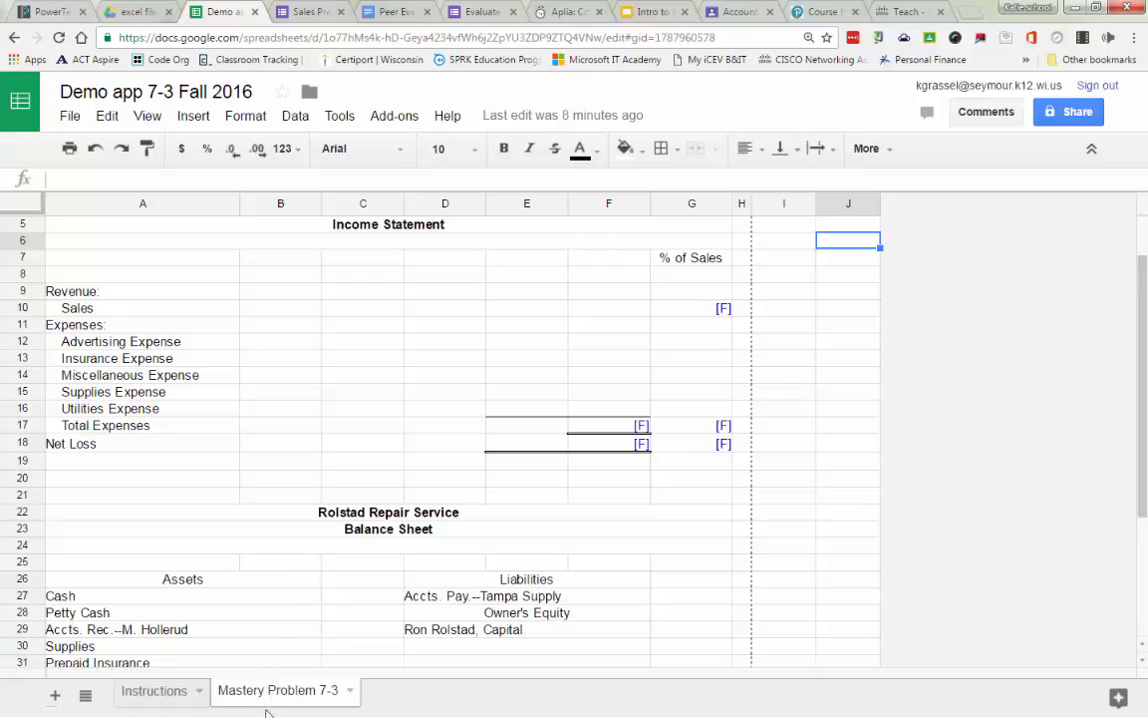
scroll(216, 506, "up", 2)
left_click(143, 475)
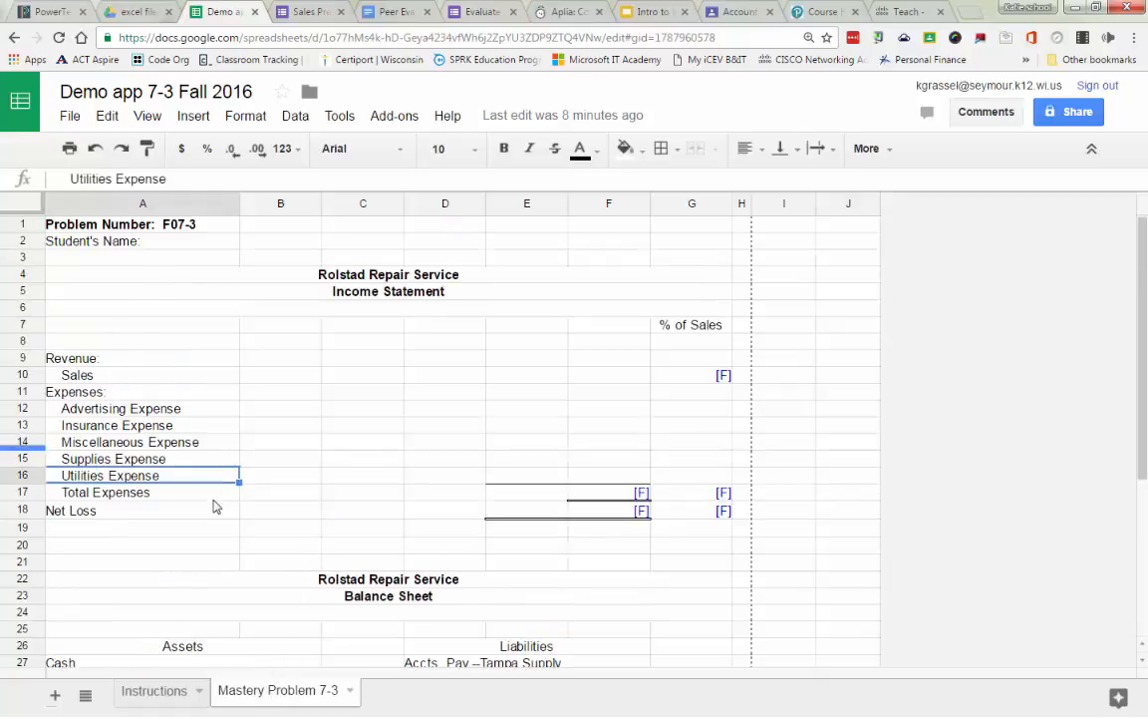
left_click(142, 241)
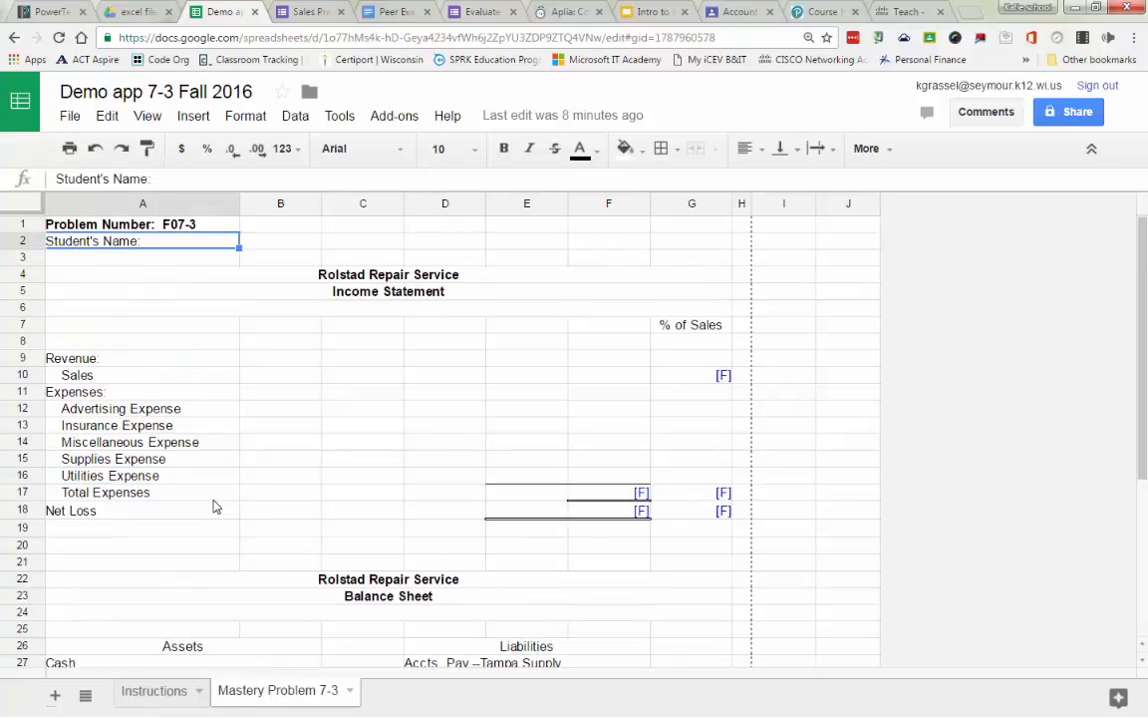
type("Mrs. ")
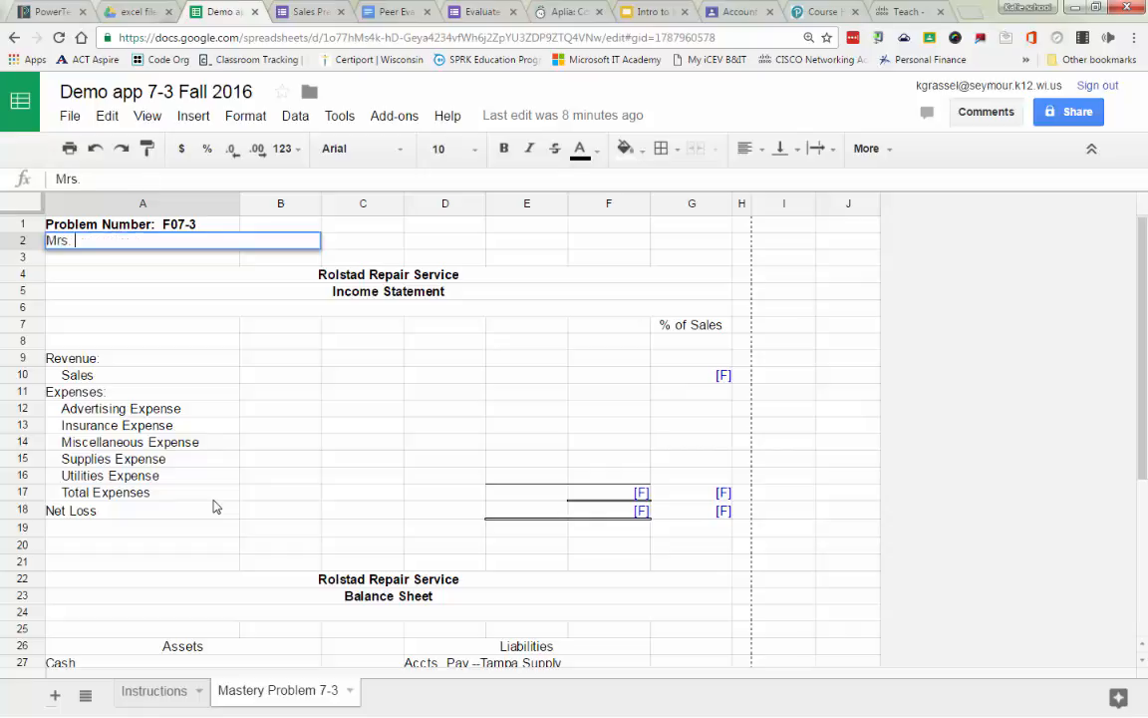
type("Grassel")
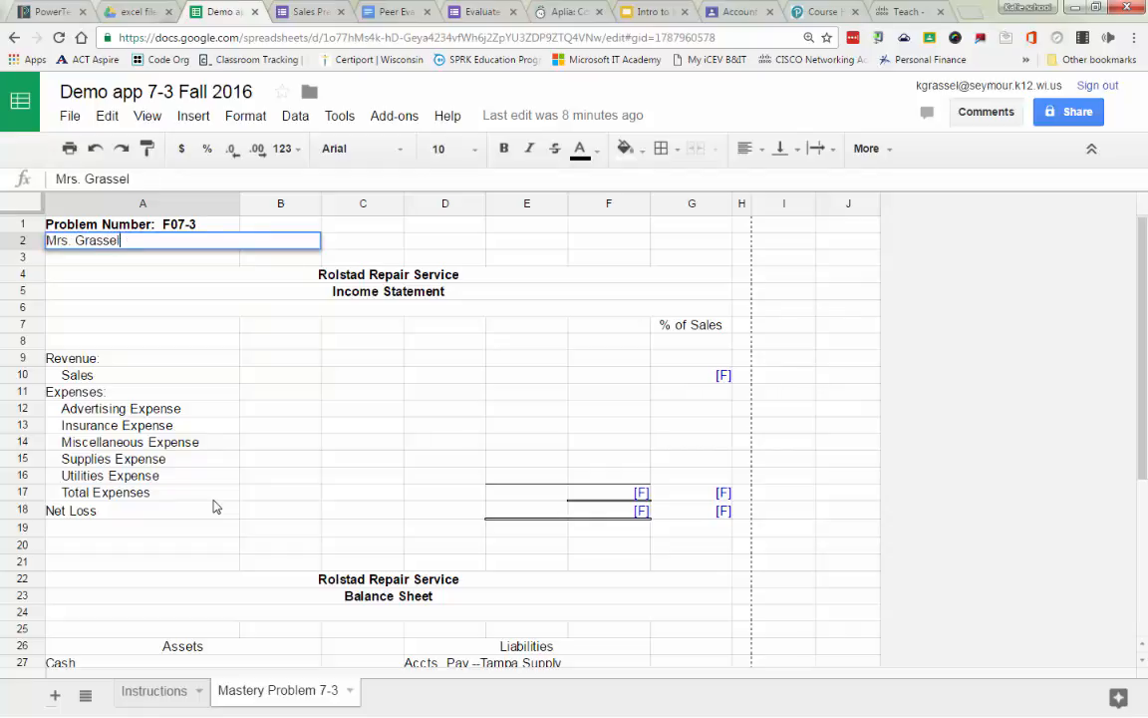
key("Down")
Enter "For Month Ended September 30, 2016" in cell A6 as the income statement's date line
key("Down")
key("Down")
key("Down")
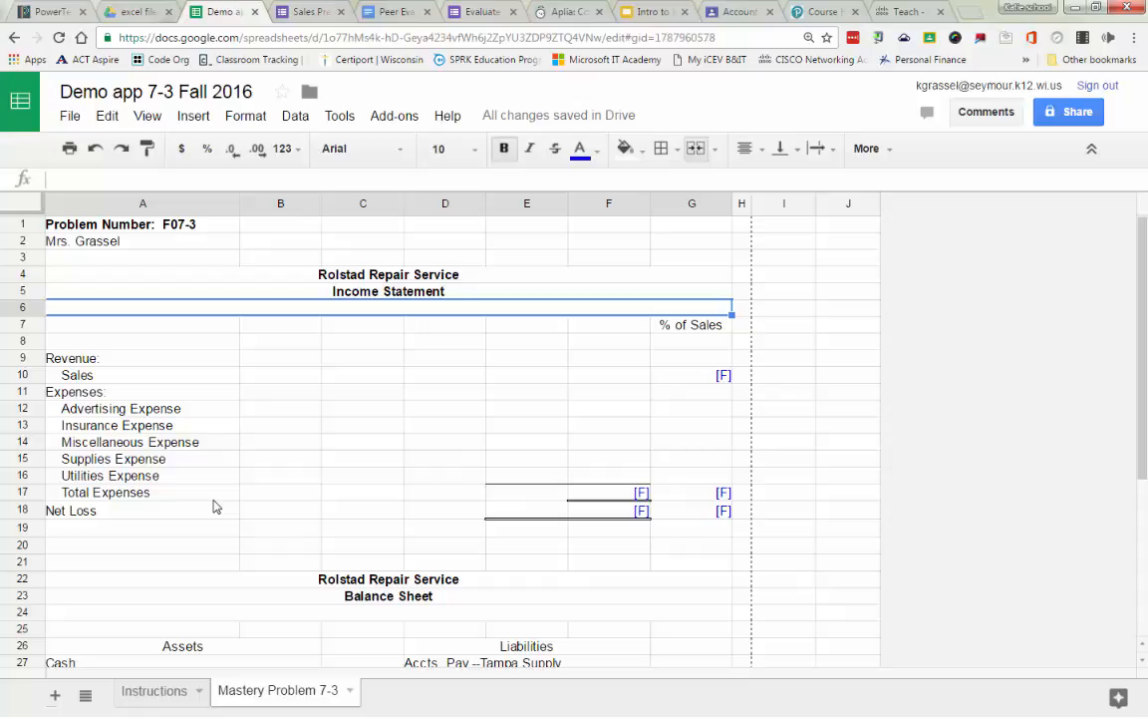
type("For Mont")
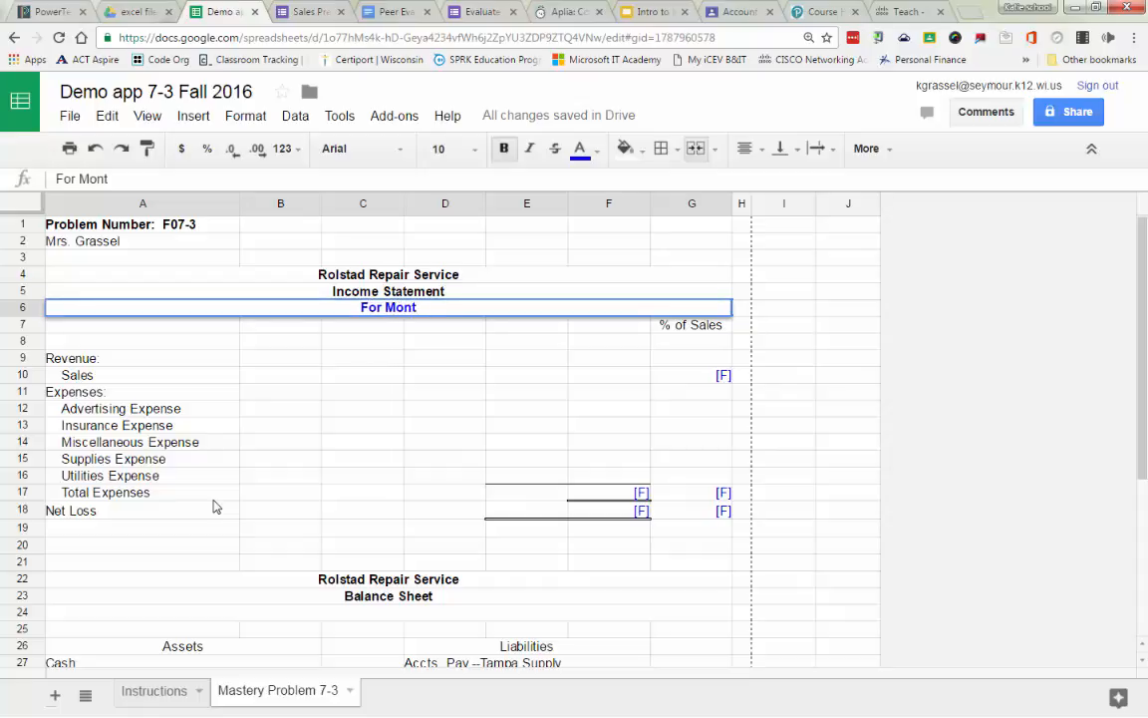
type("h Ene")
key("BackSpace")
type("d")
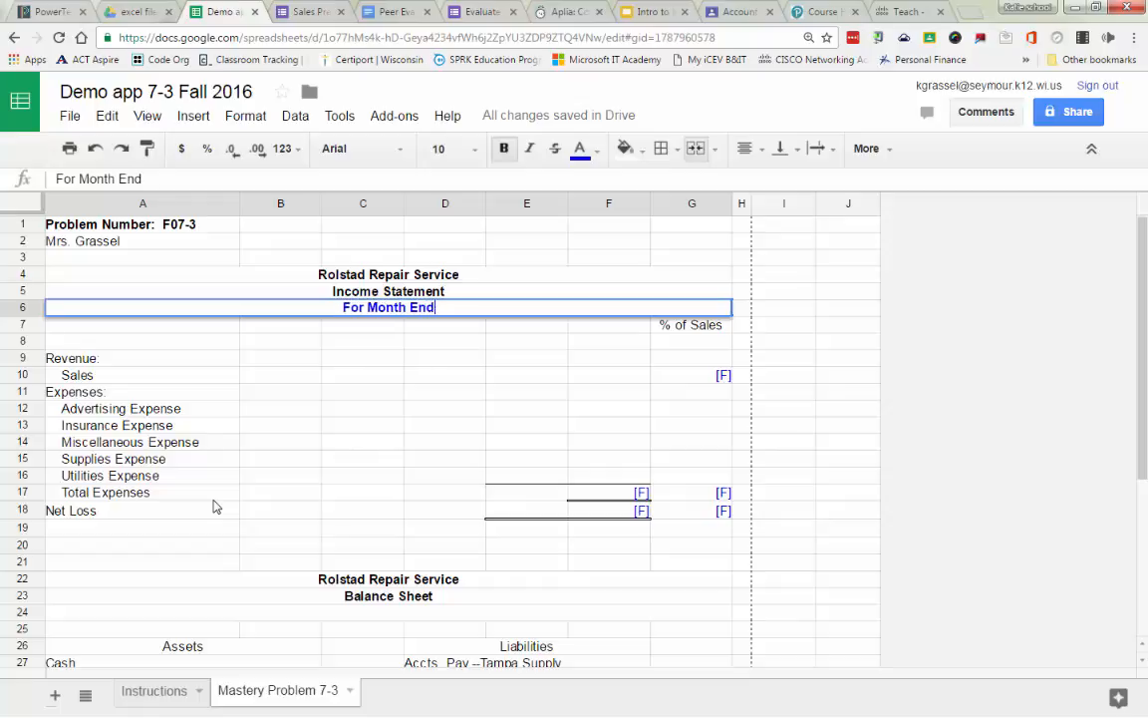
type("ed Septem")
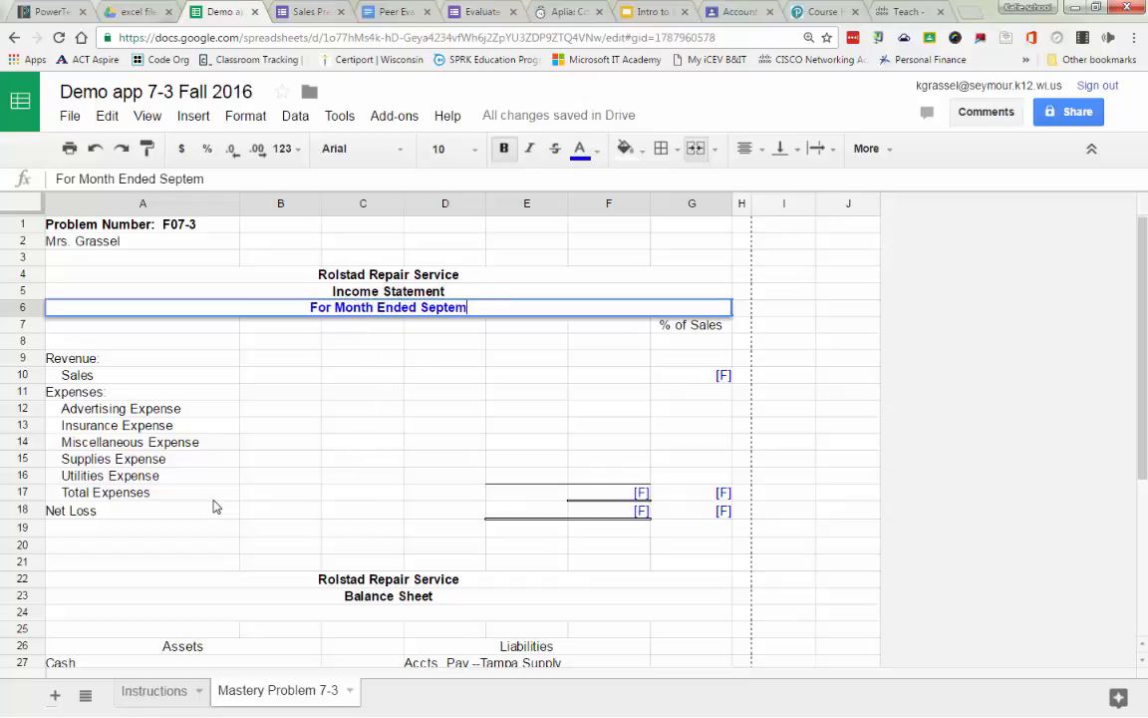
type("ber 30, 2016")
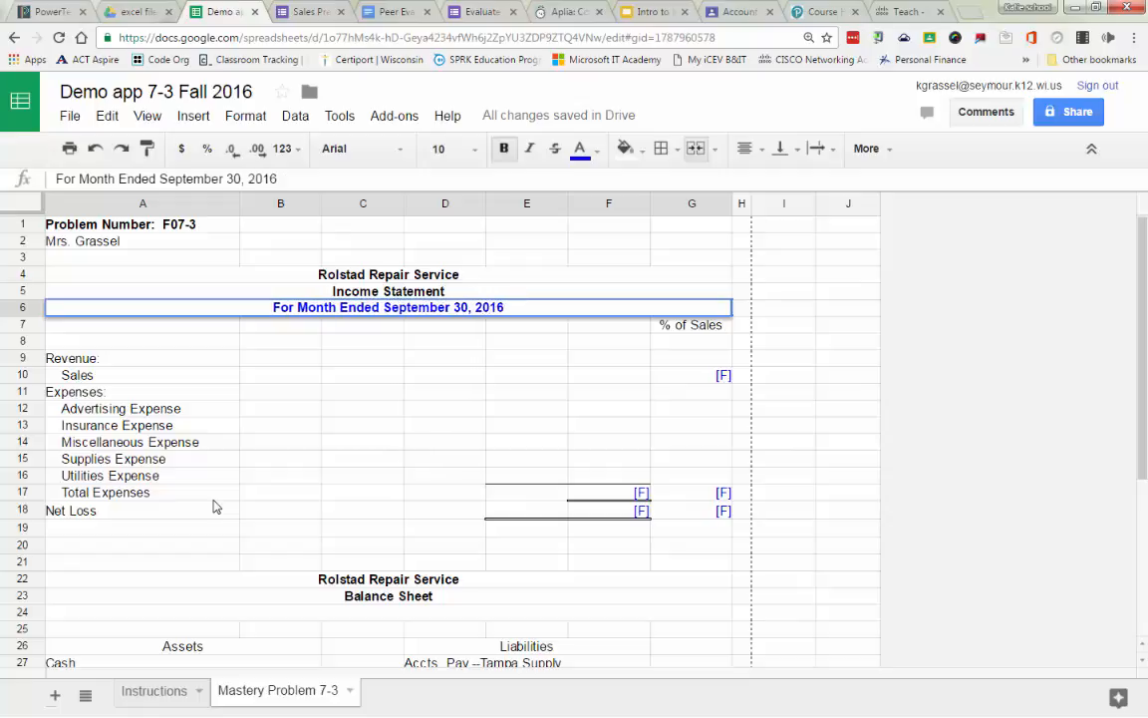
key("Return")
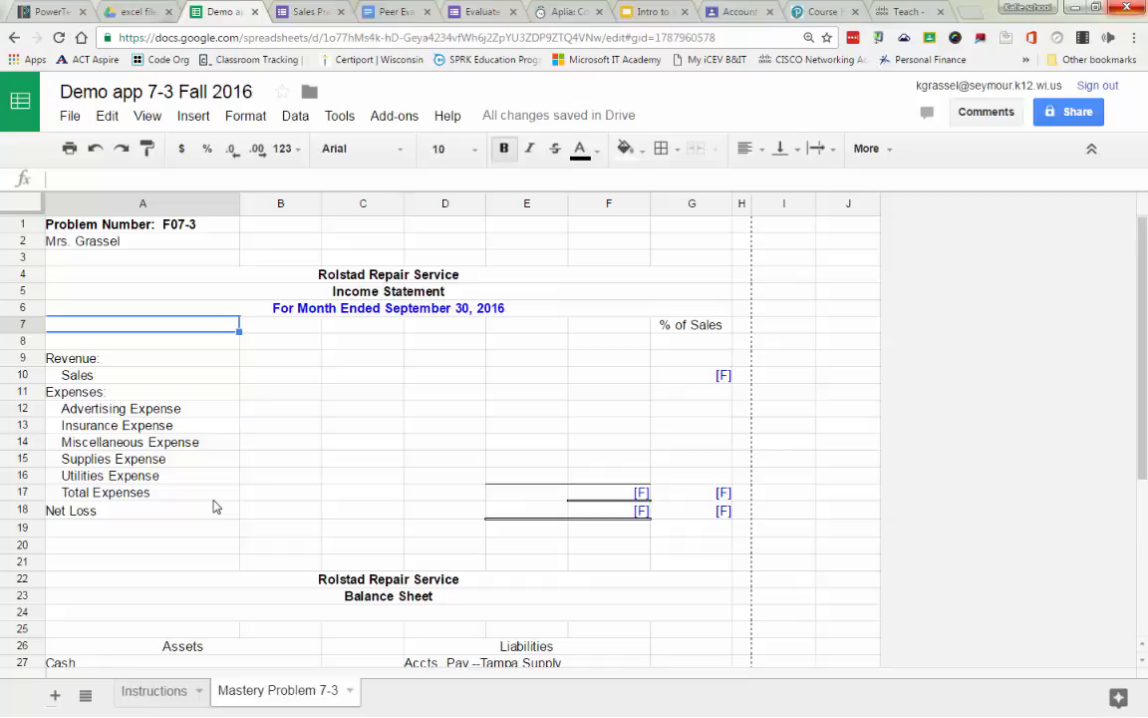
Enter the Sales amount 3269 in cell F10 of the income statement
key("Down")
key("Down")
key("Down")
key("Right")
key("Right")
key("Right")
key("Right")
key("Right")
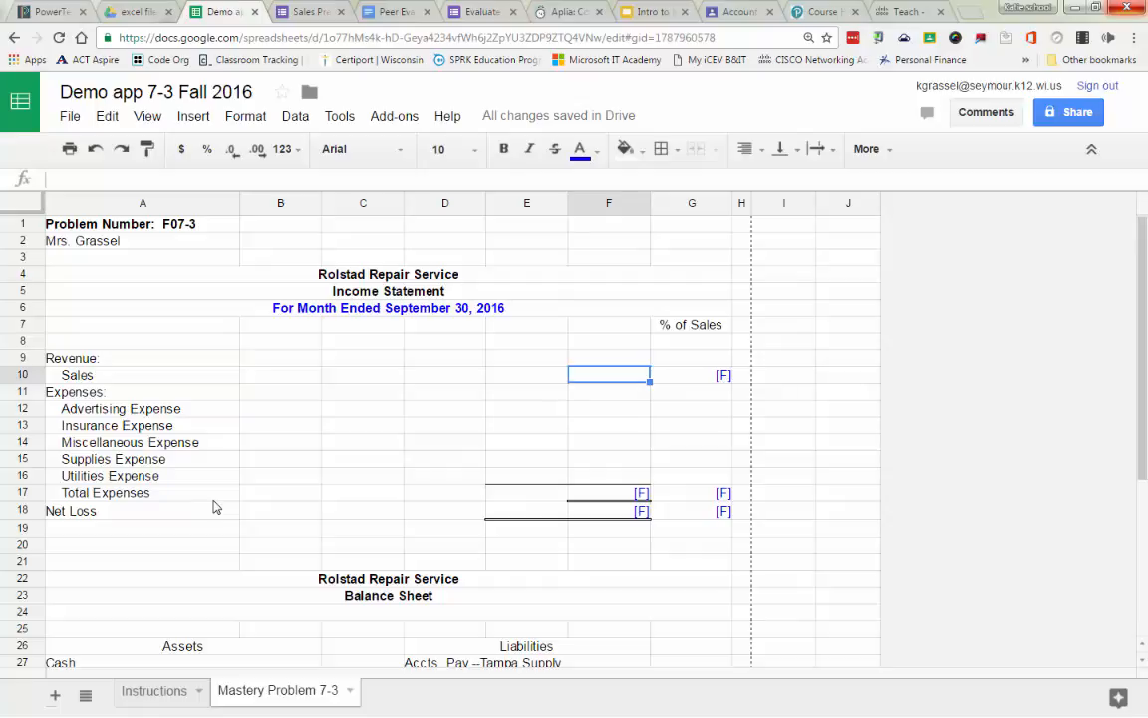
type("3269")
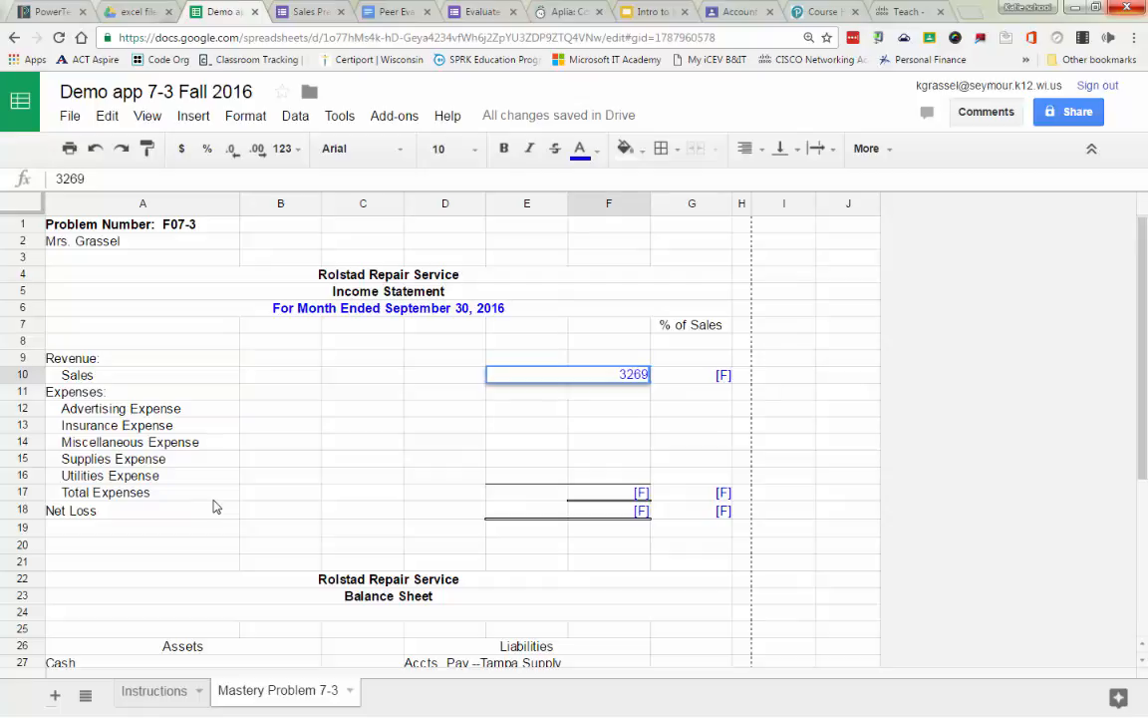
key("Return")
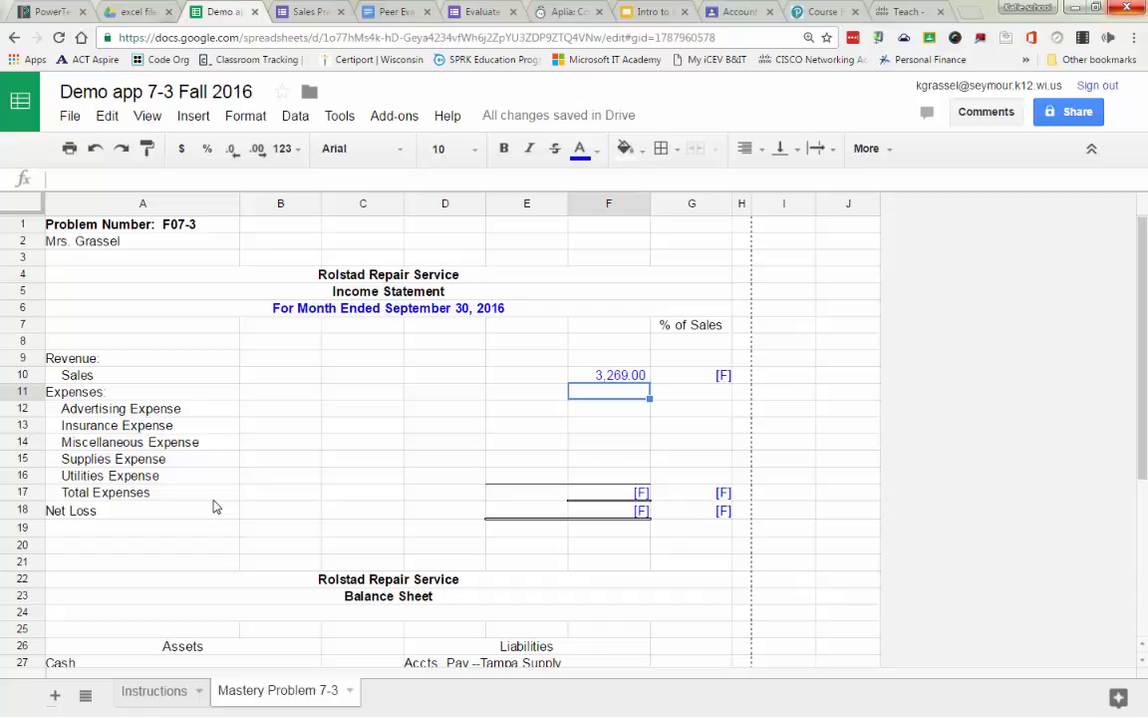
Fill E12:E16 with the expenses: Advertising 450, Insurance 157, Miscellaneous 85, Supplies 1400 and Utilities 1641
key("Down")
key("Left")
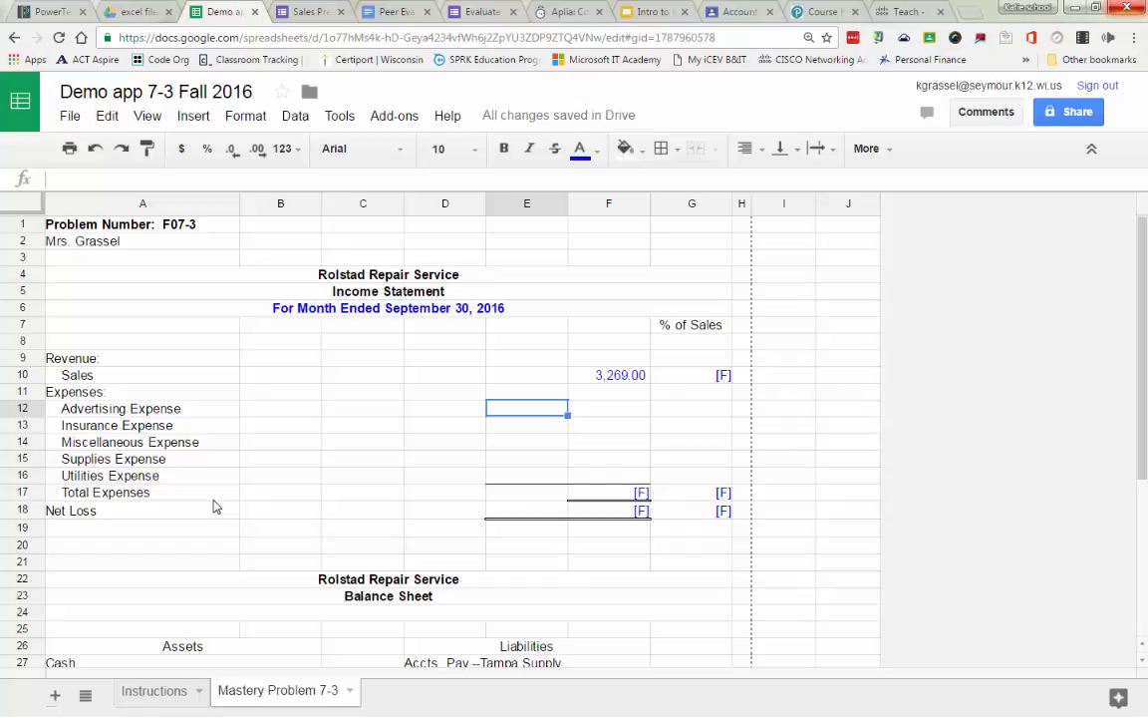
type("450")
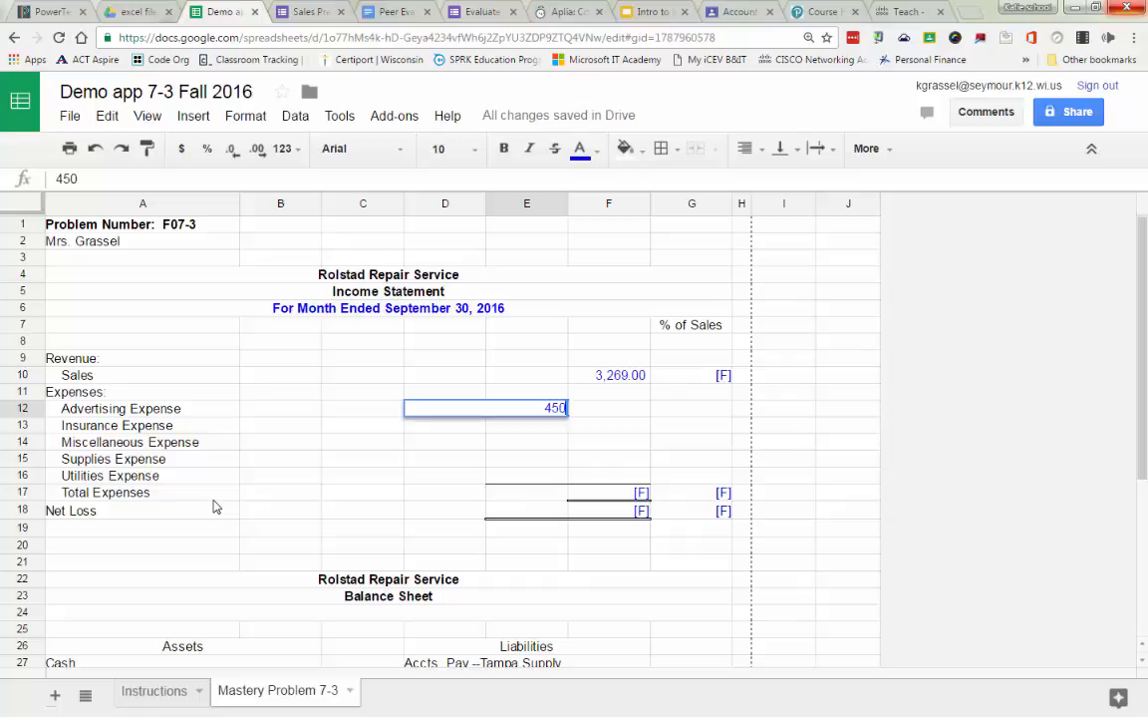
key("Return")
type("157")
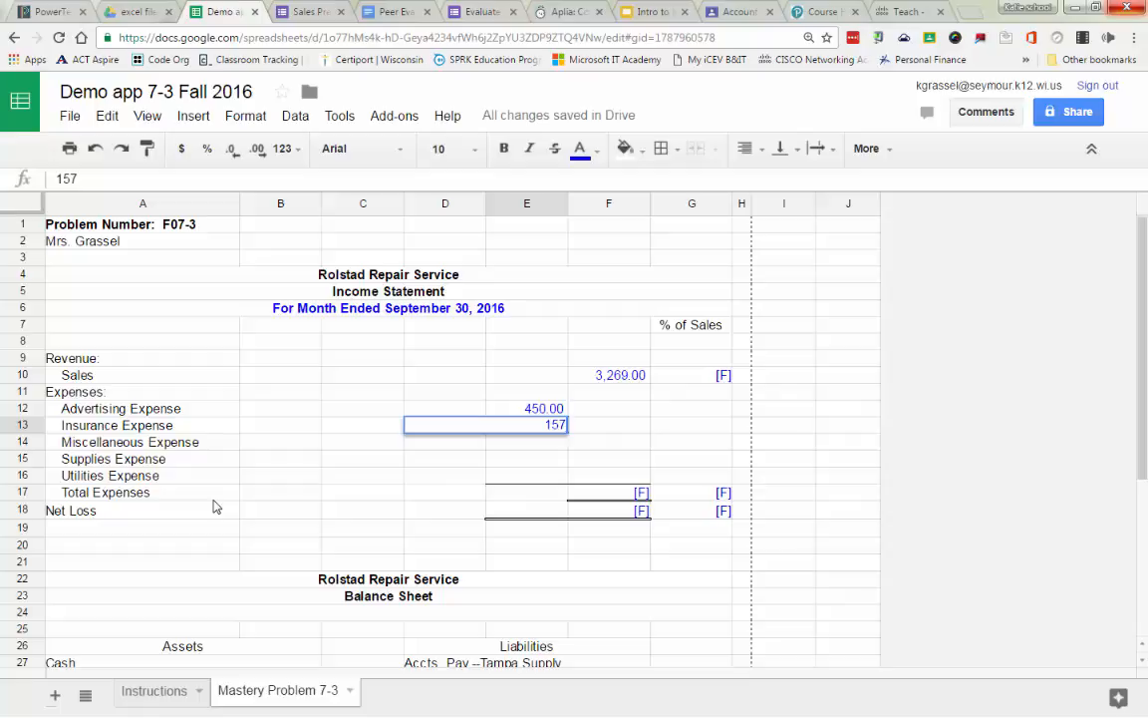
key("Return")
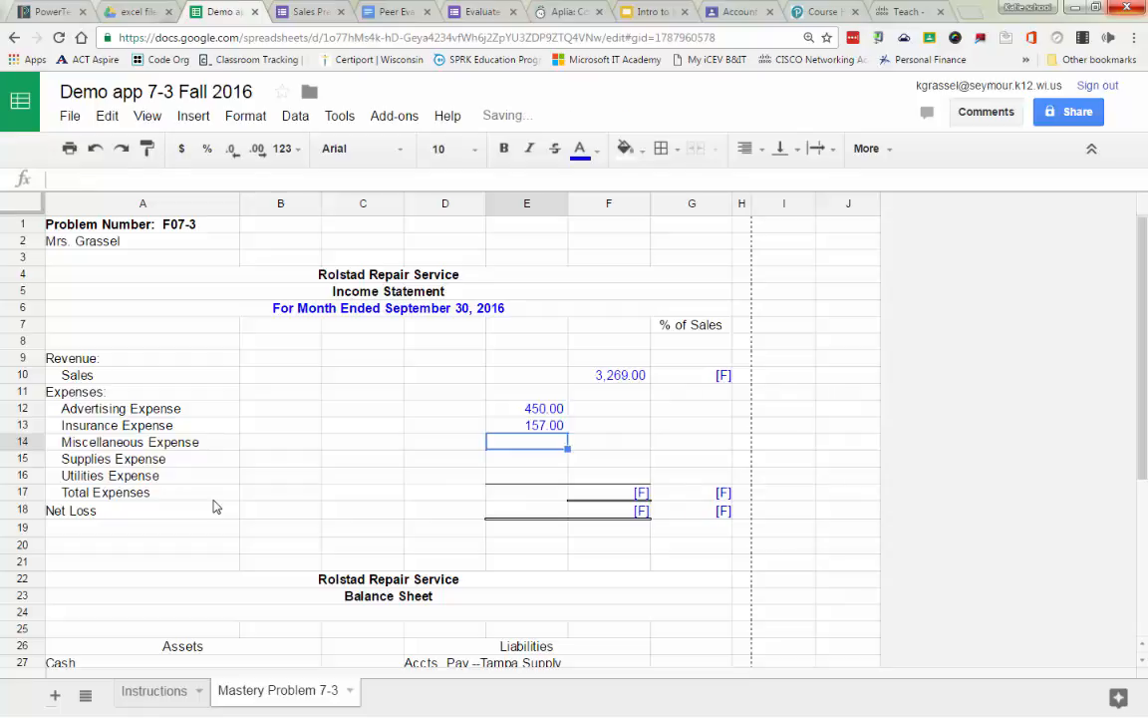
type("85")
key("Return")
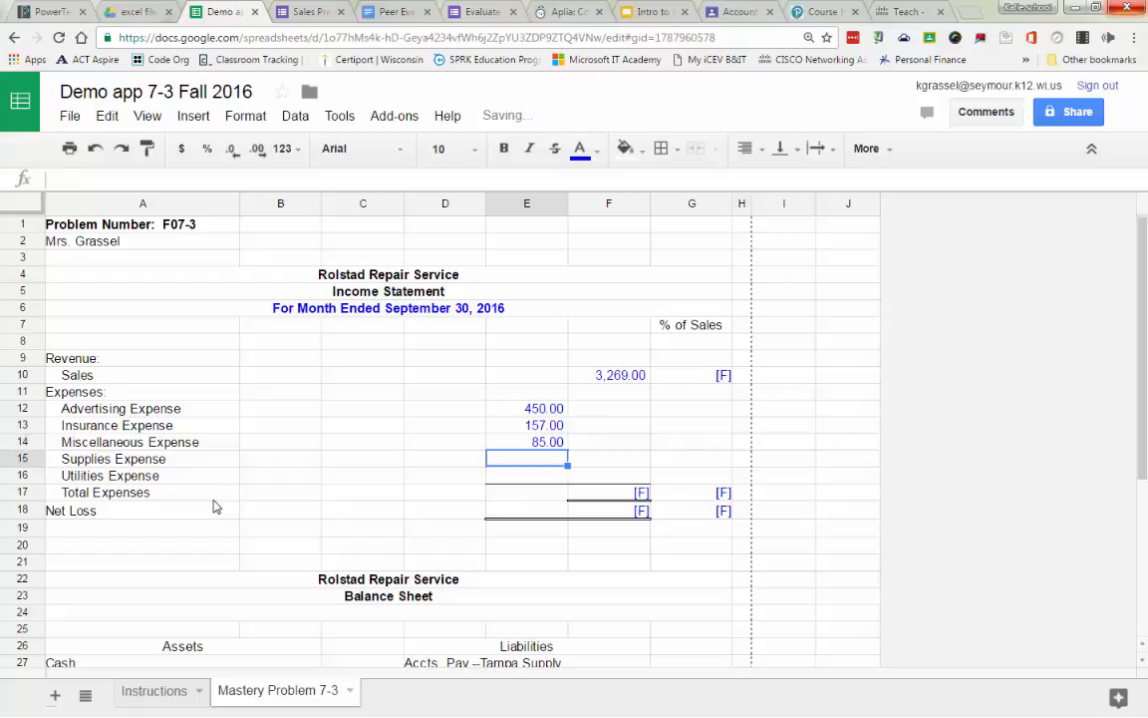
type("1400")
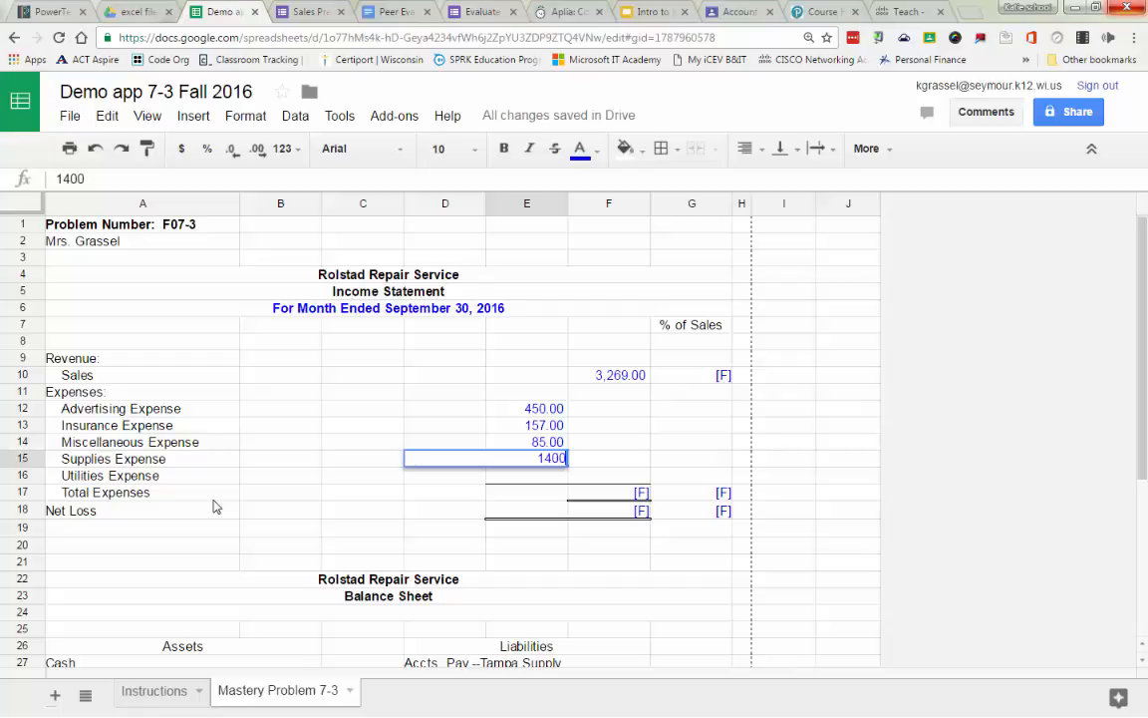
key("Return")
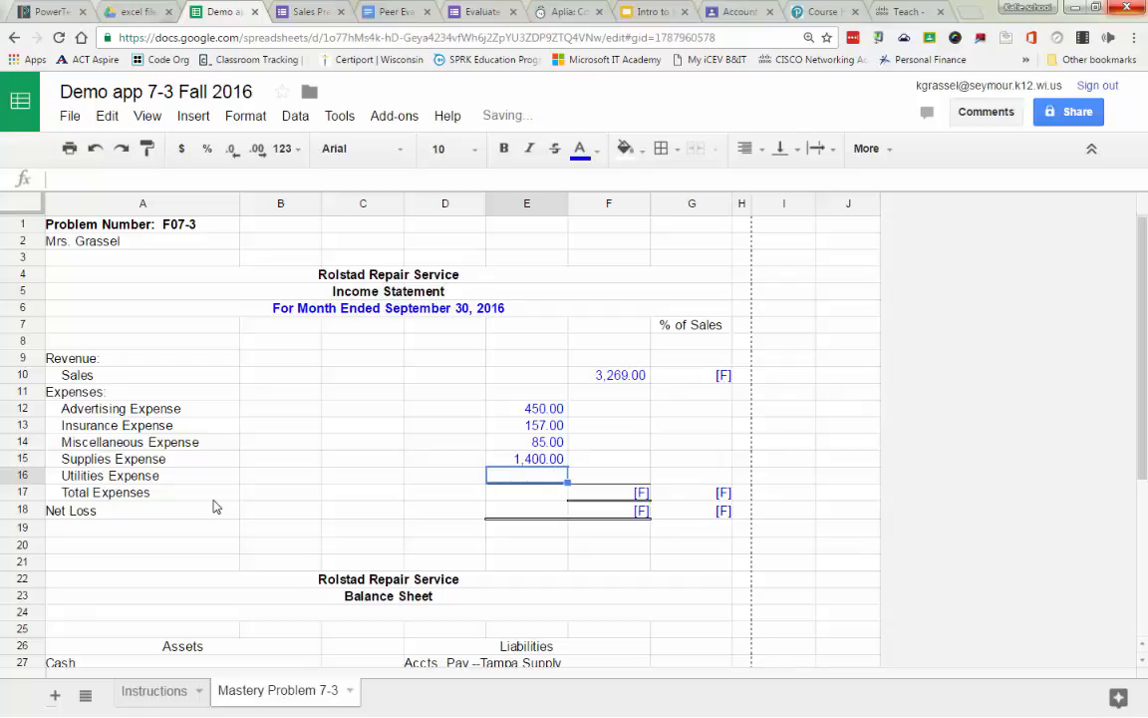
type("1641")
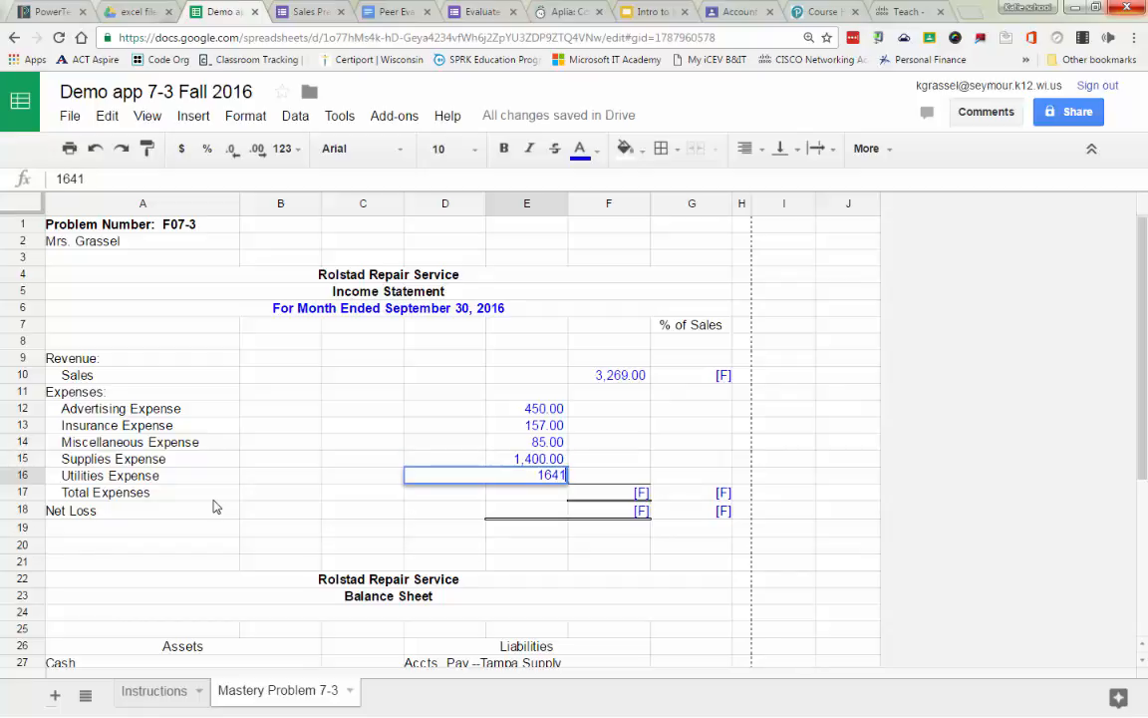
key("Return")
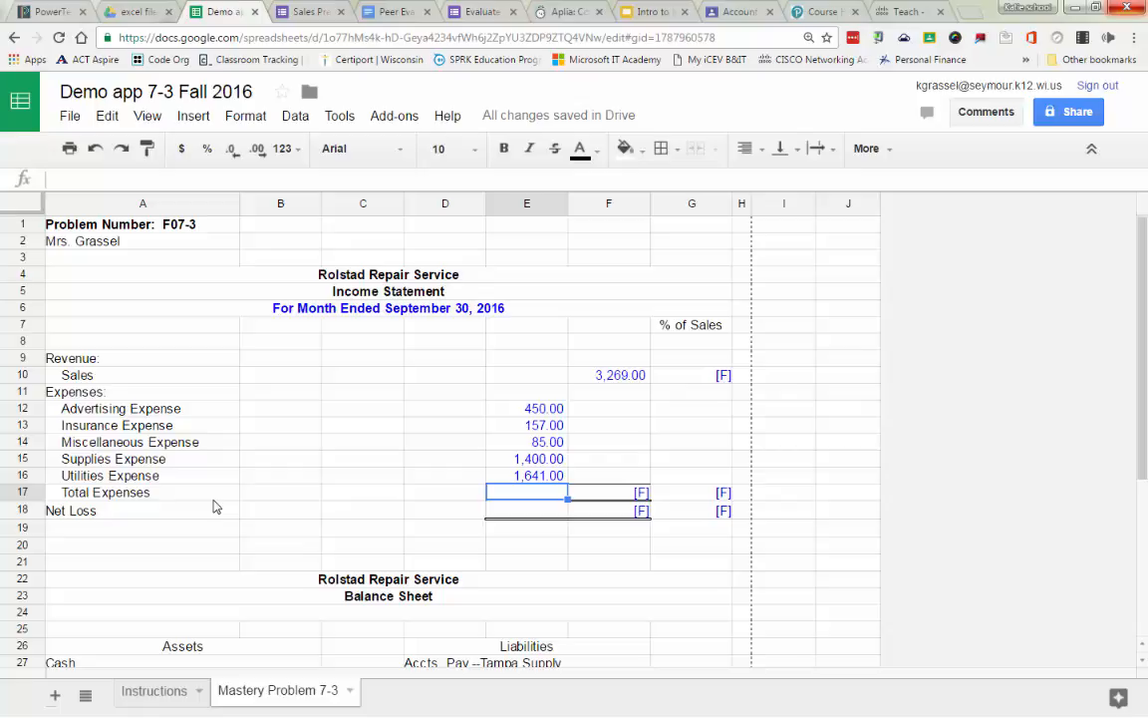
Calculate Total Expenses in cell F17 with the formula =sum(E12:E16)
key("Right")
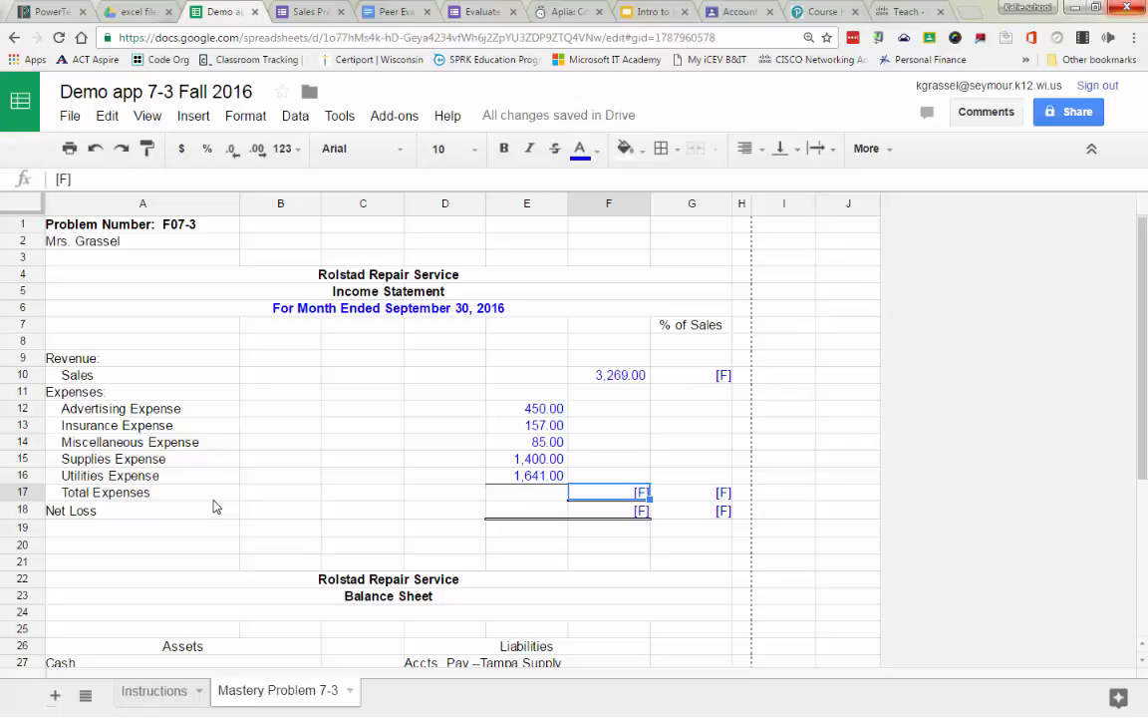
key("Left")
type("=")
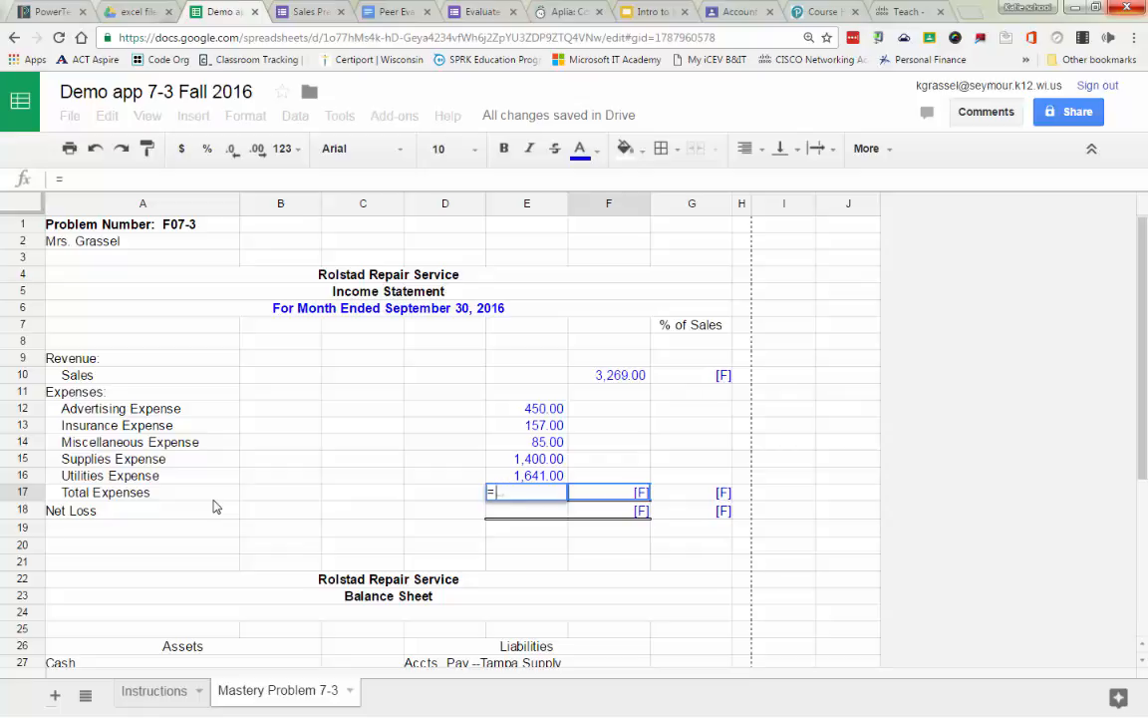
type("sum")
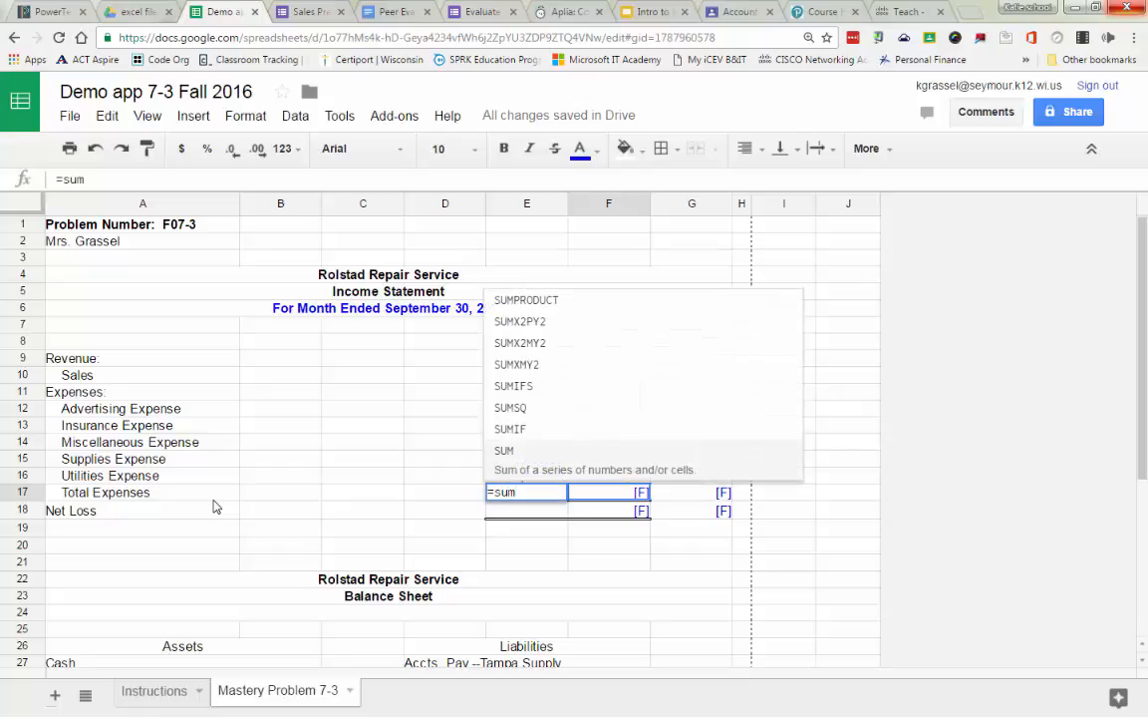
type("(")
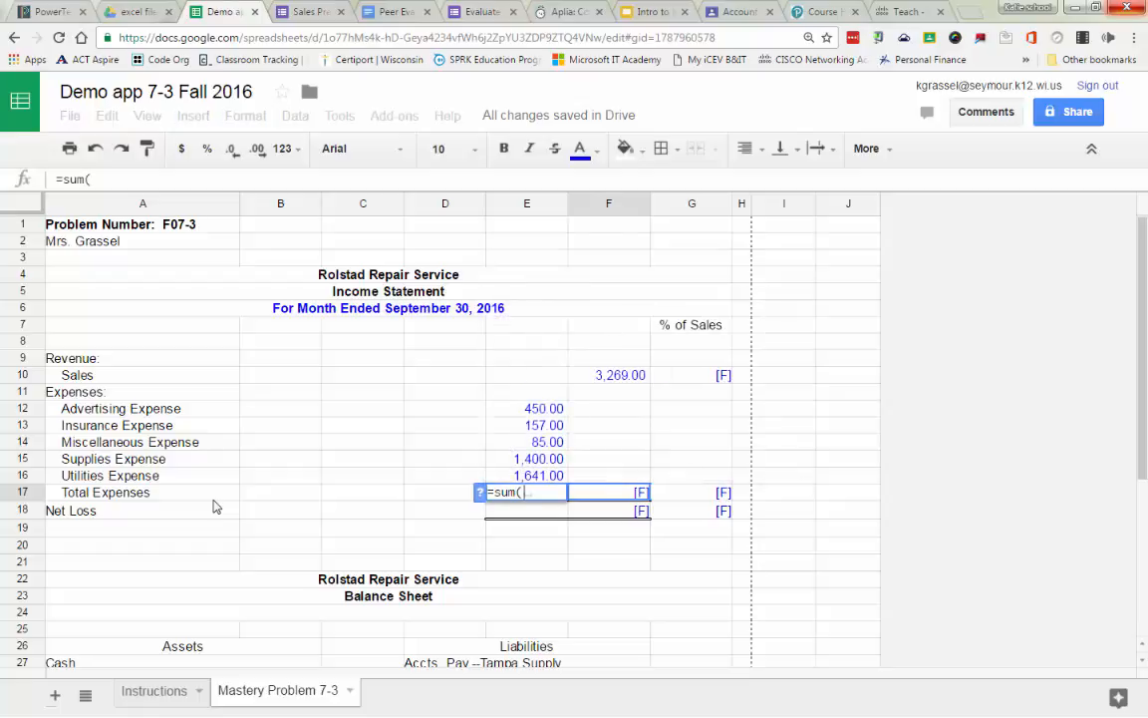
mouse_move(527, 408)
left_mouse_down()
mouse_move(527, 489)
mouse_move(528, 476)
left_mouse_up()
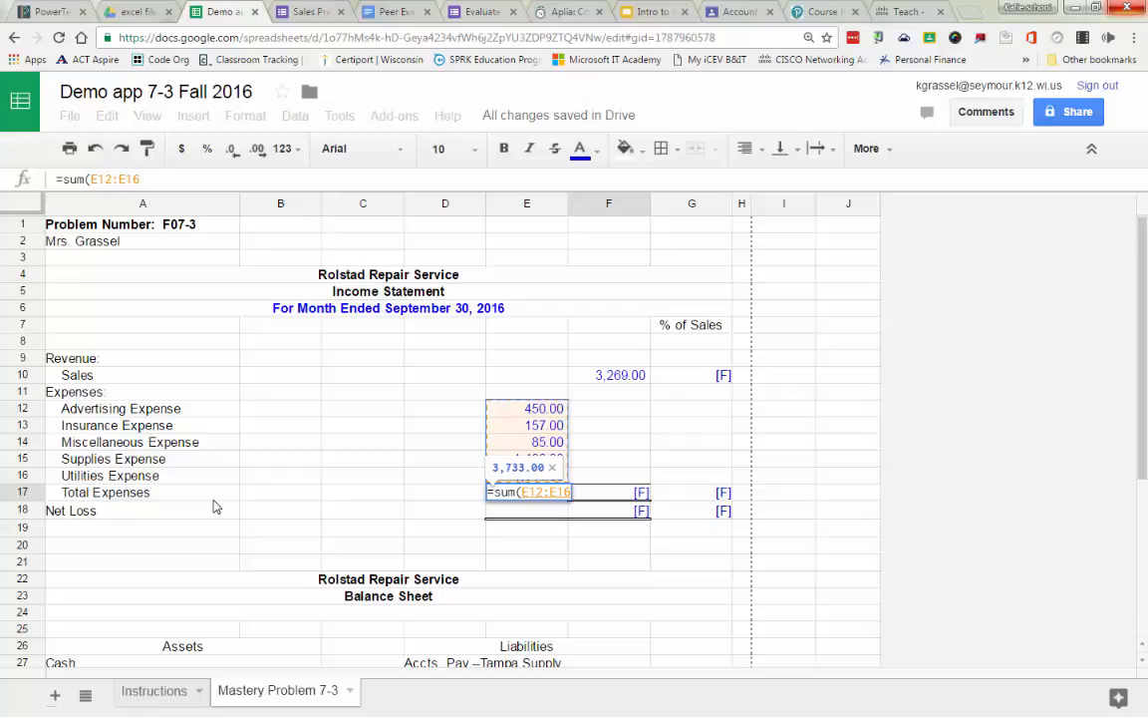
type(")")
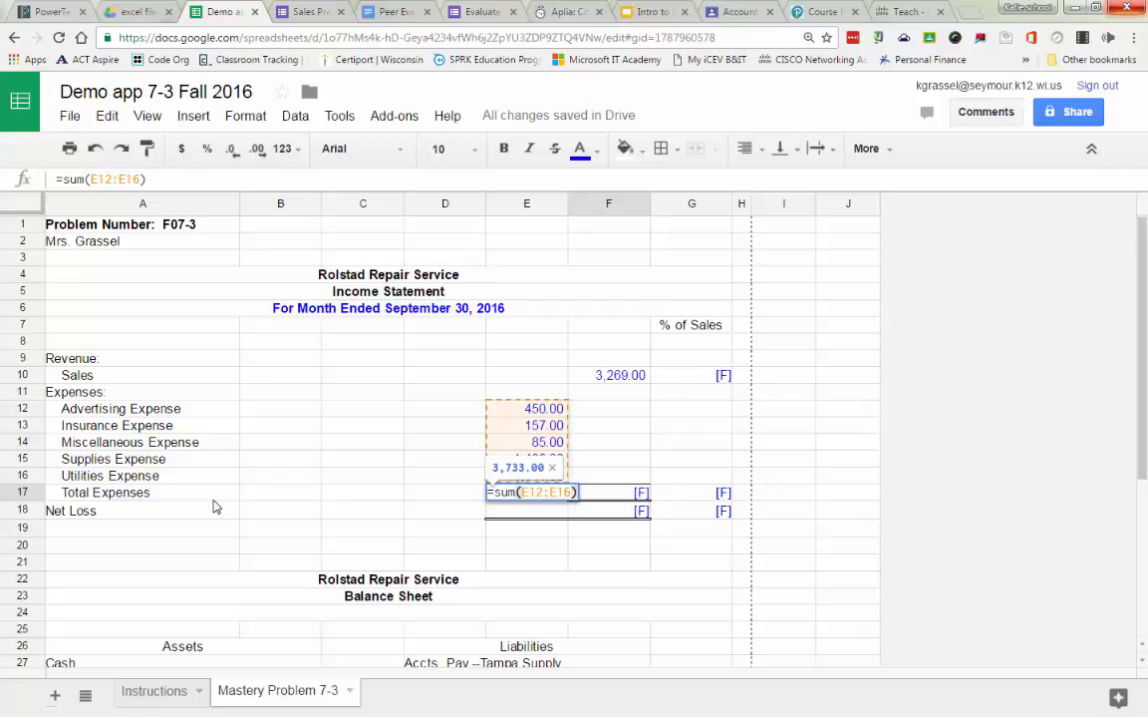
key("Return")
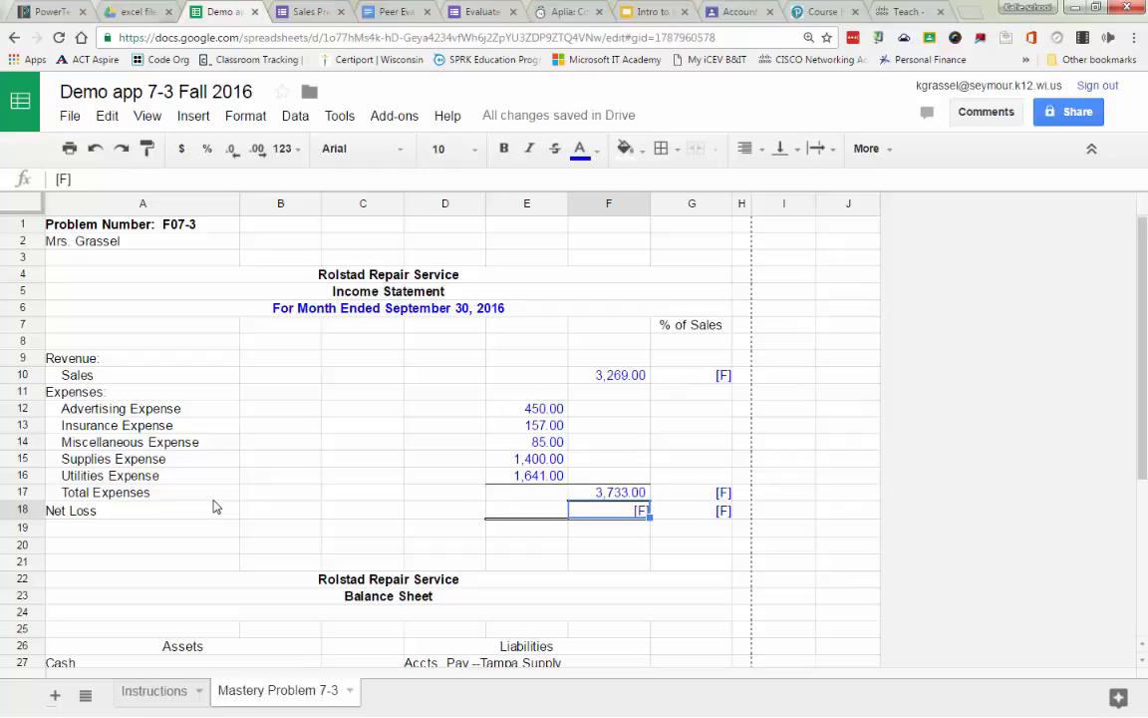
Calculate Net Loss in cell F18 by subtracting total expenses from sales with the formula =F10-F17
key("Left")
type("=")
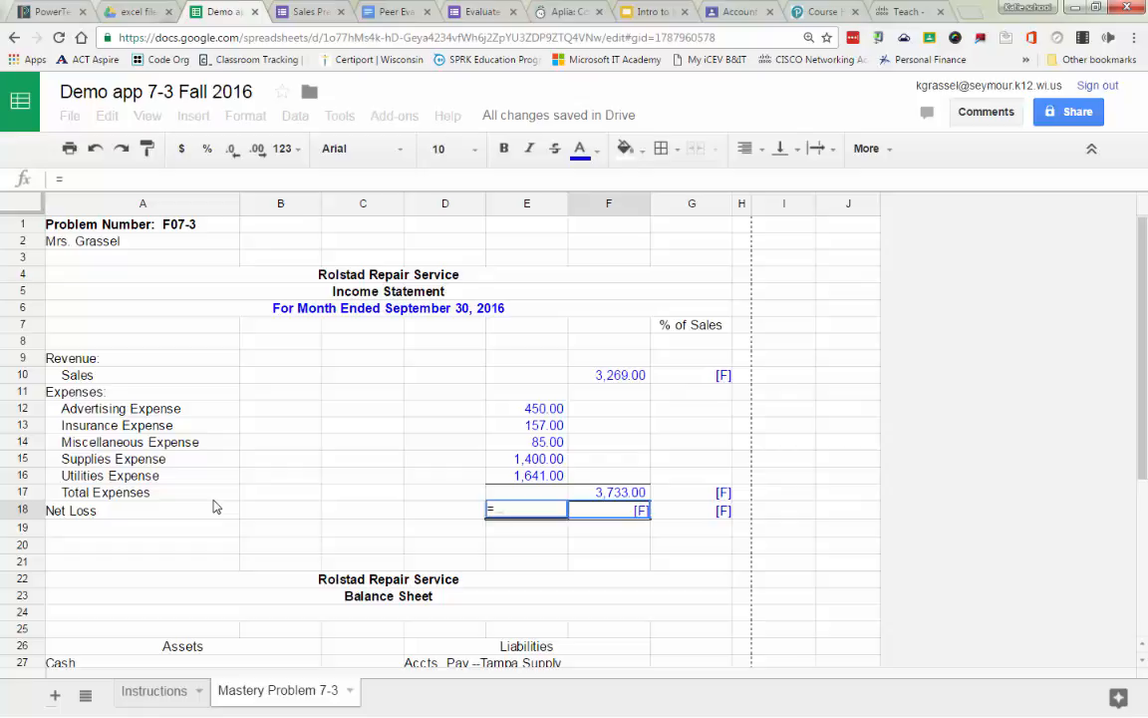
type("F10")
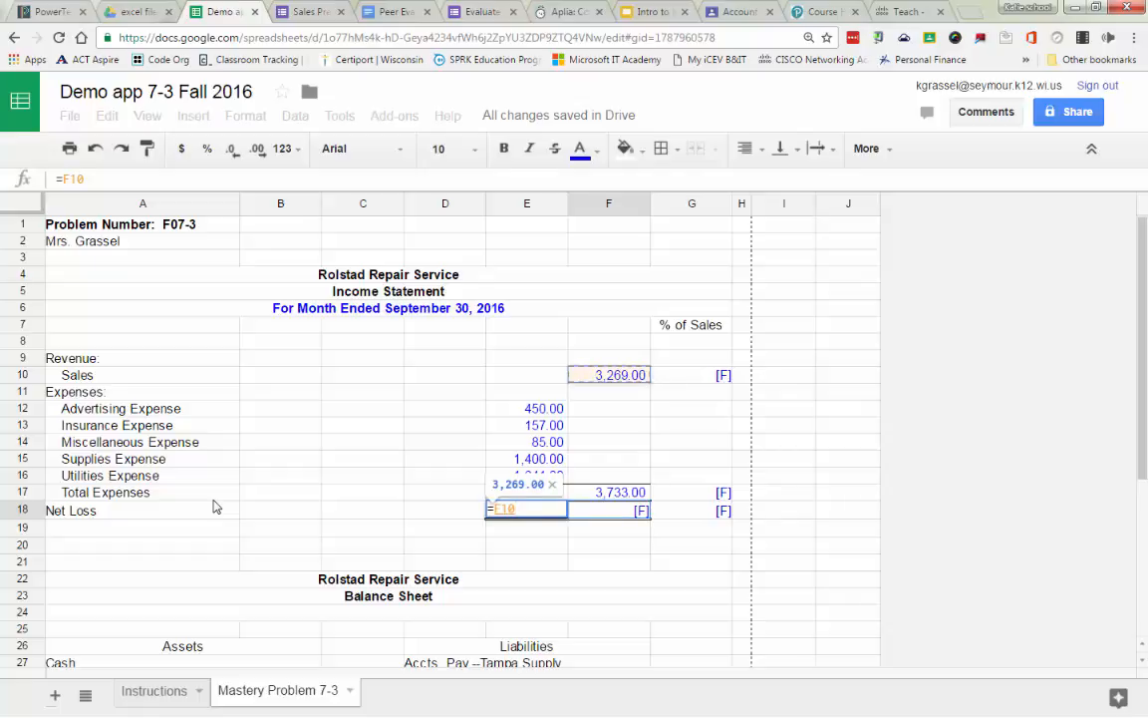
type("-")
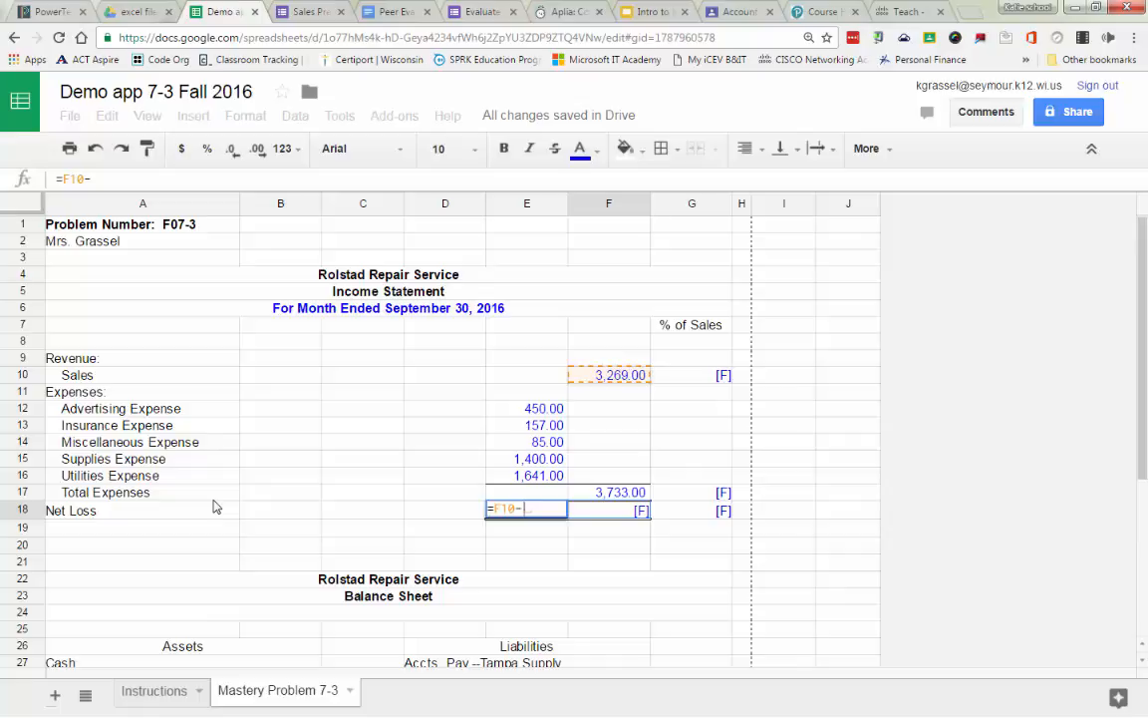
type("F17")
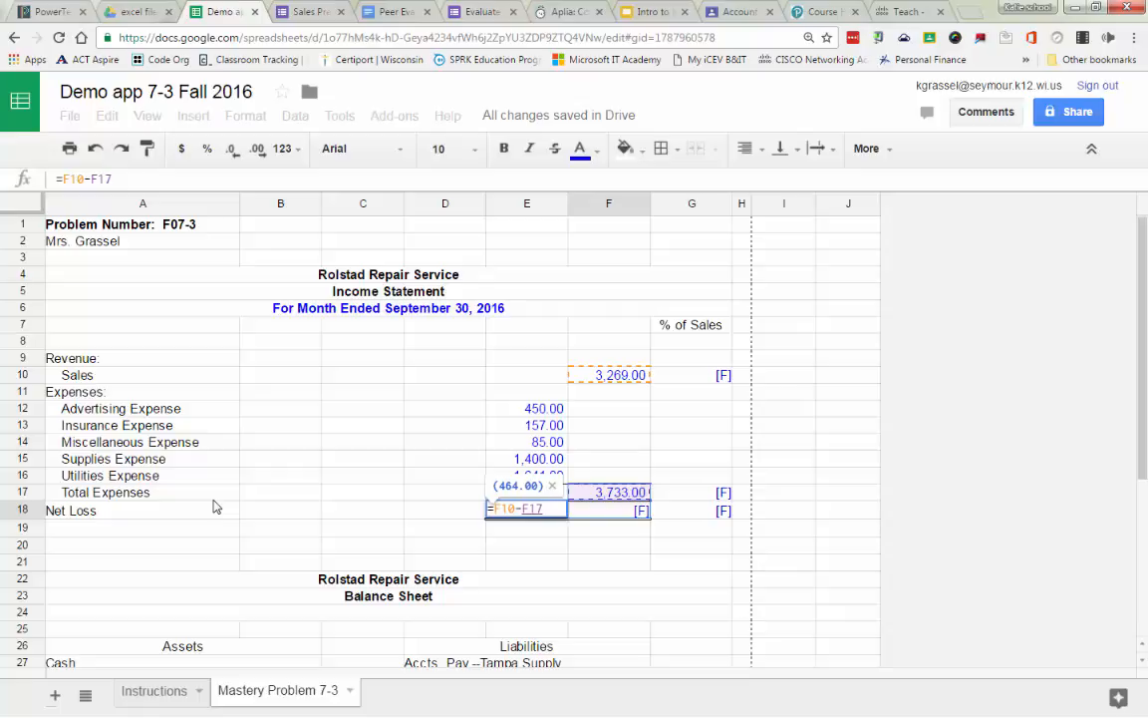
key("Return")
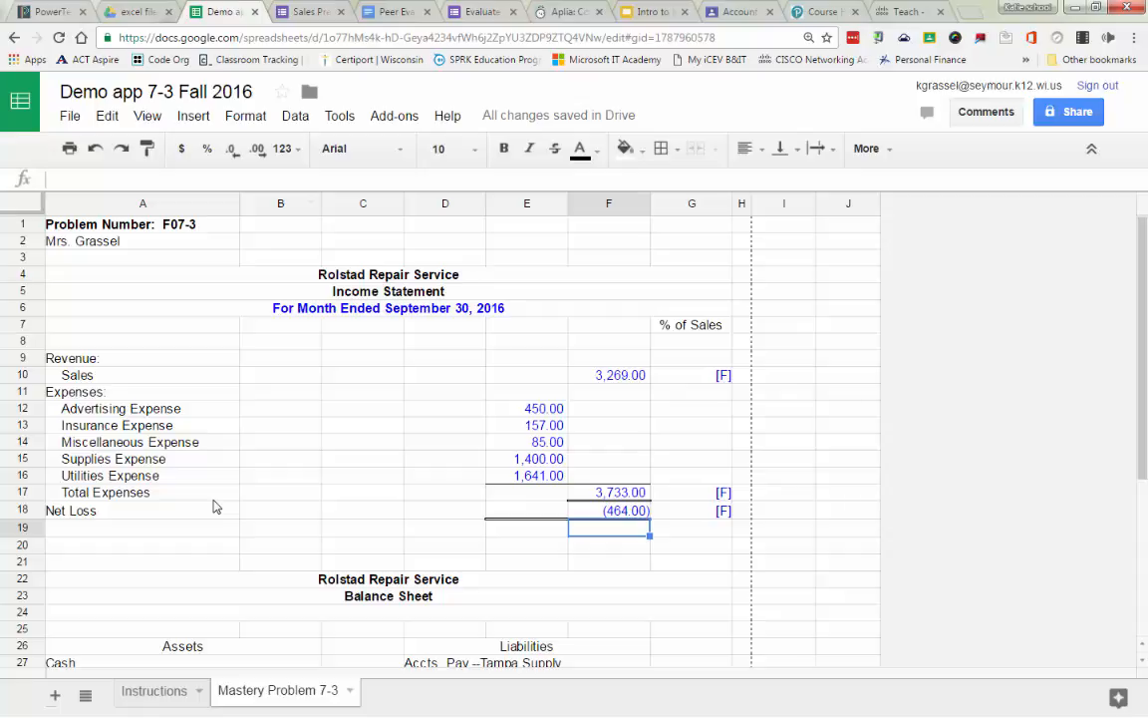
Review the net loss formatting instruction, and look through the number formats and custom currencies offered for Net Loss cell F18
key("ctrl+shift+Page_Up")
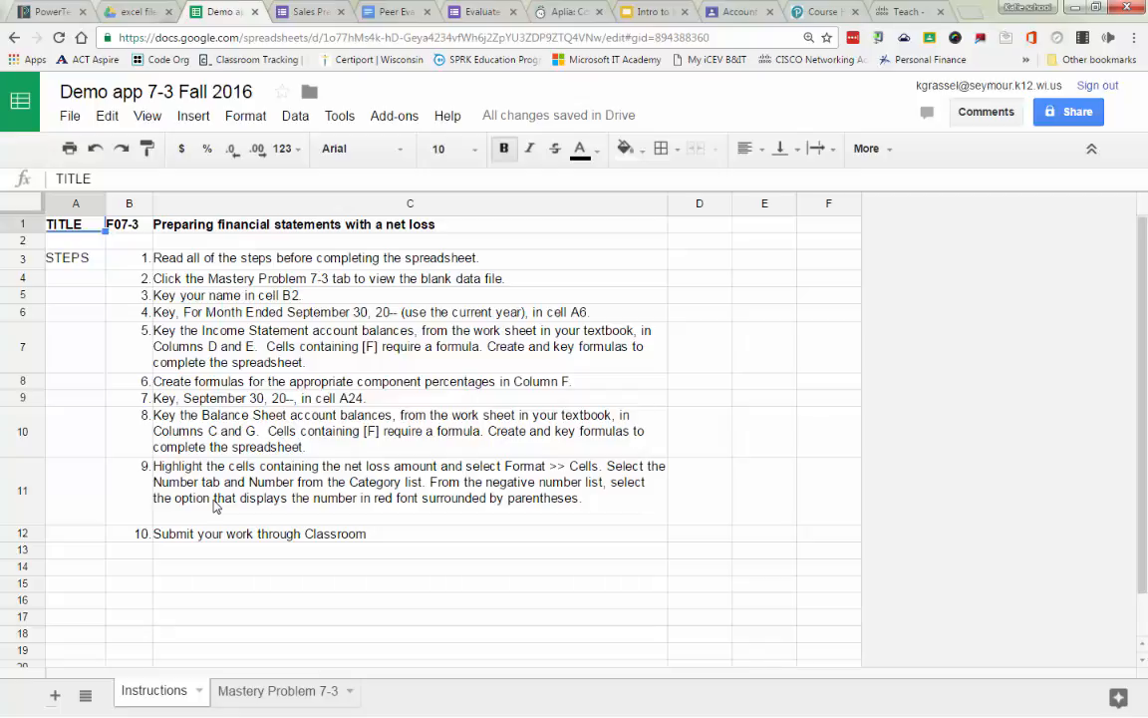
key("ctrl+shift+Page_Down")
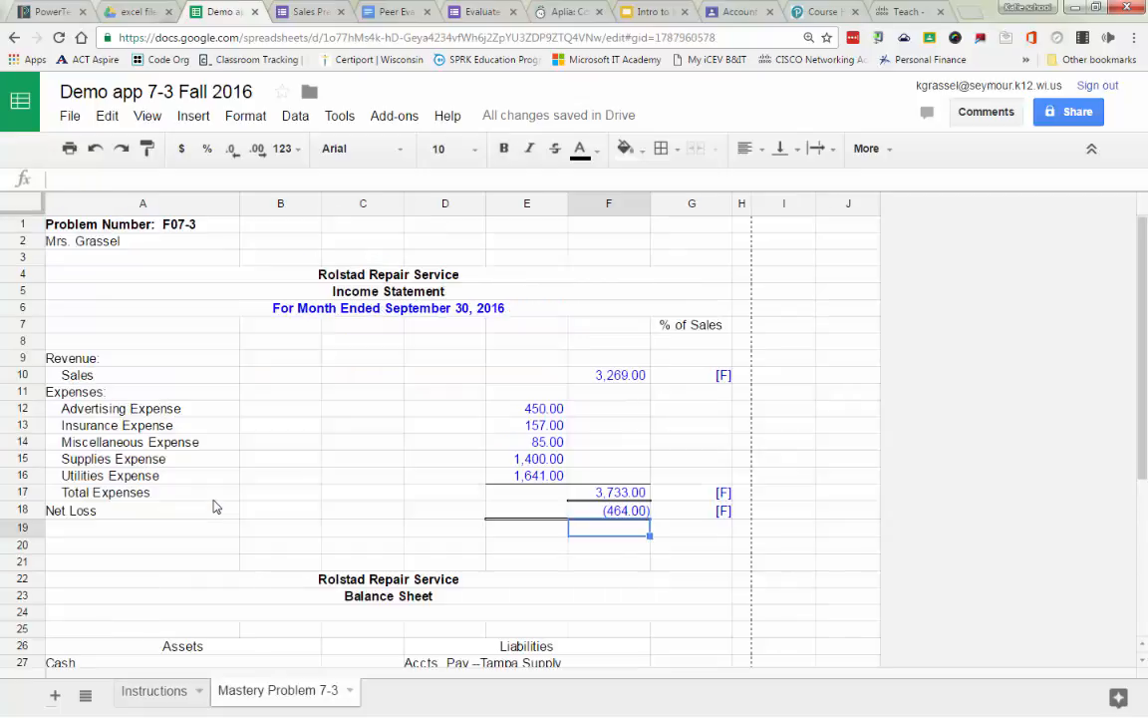
key("Up")
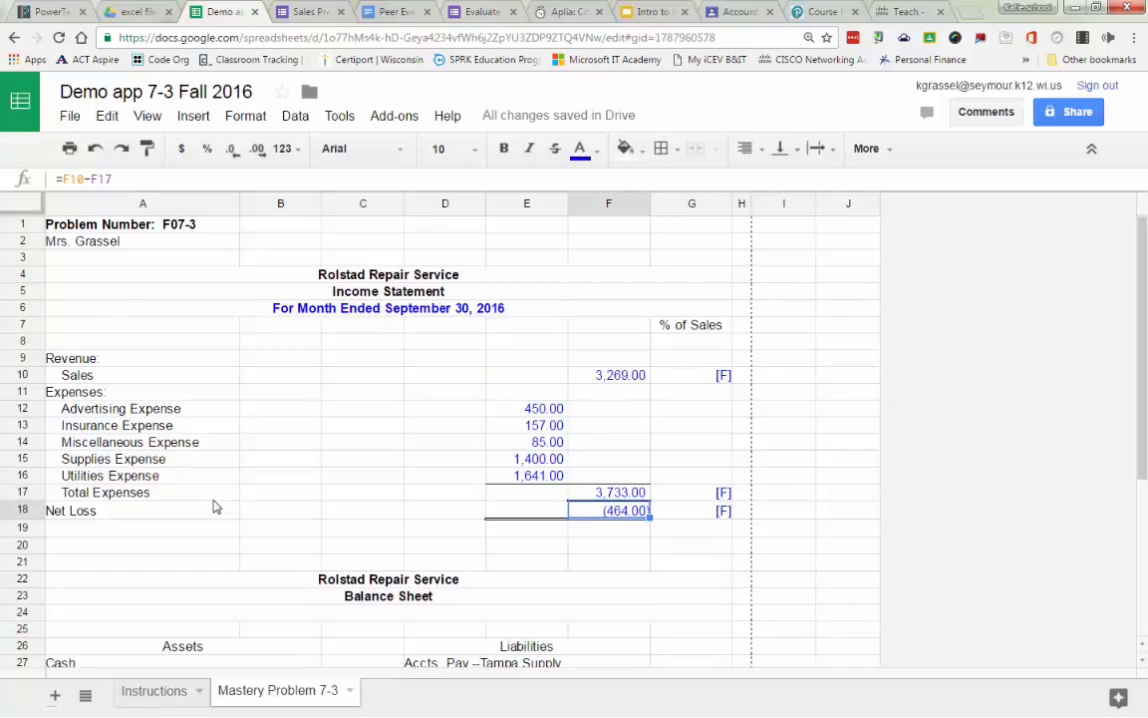
key("alt+o")
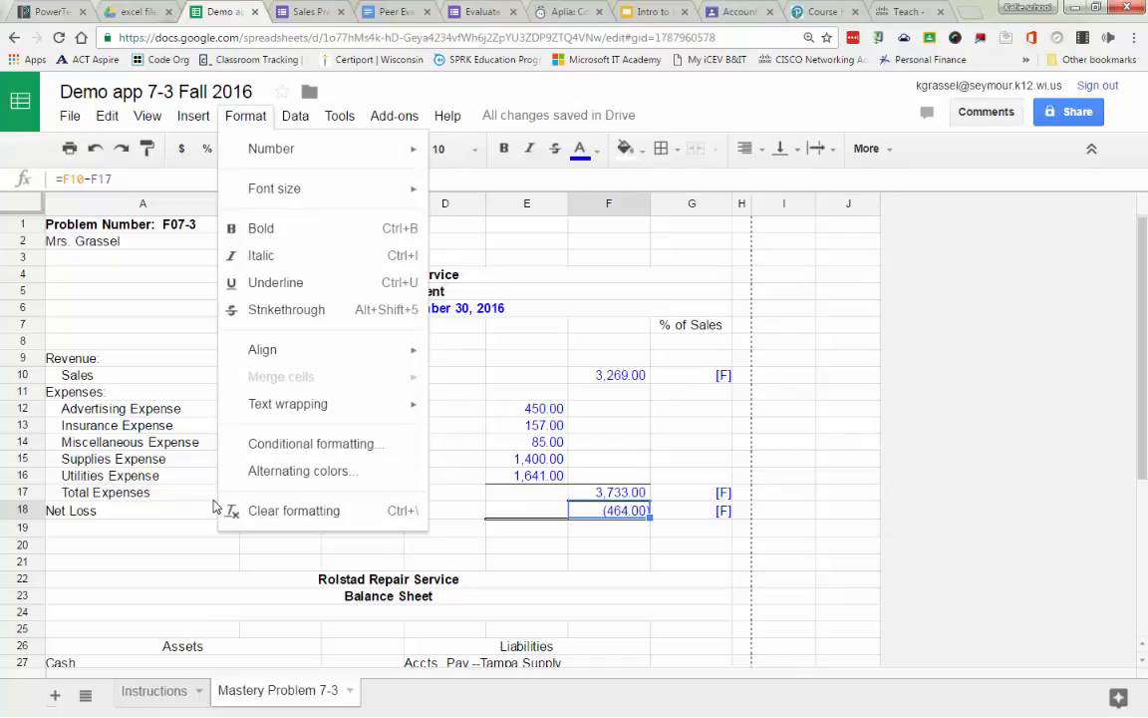
key("Right")
key("Left")
key("Right")
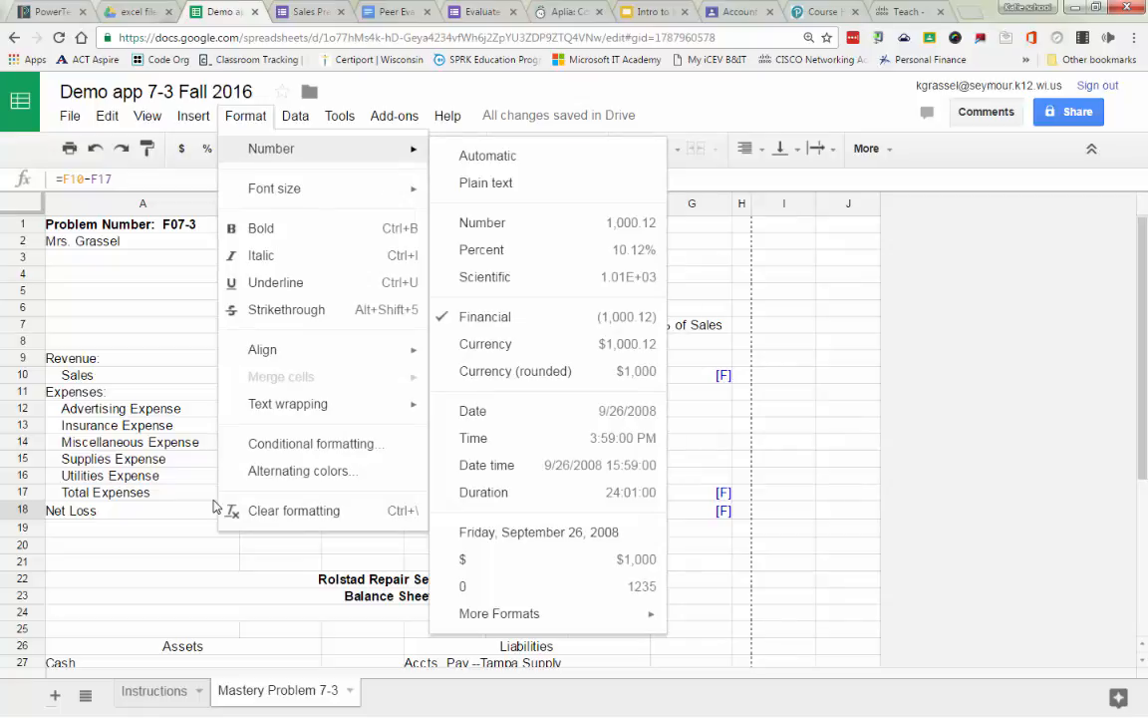
key("Down")
key("Down")
key("Down")
key("Down")
key("Down")
key("Down")
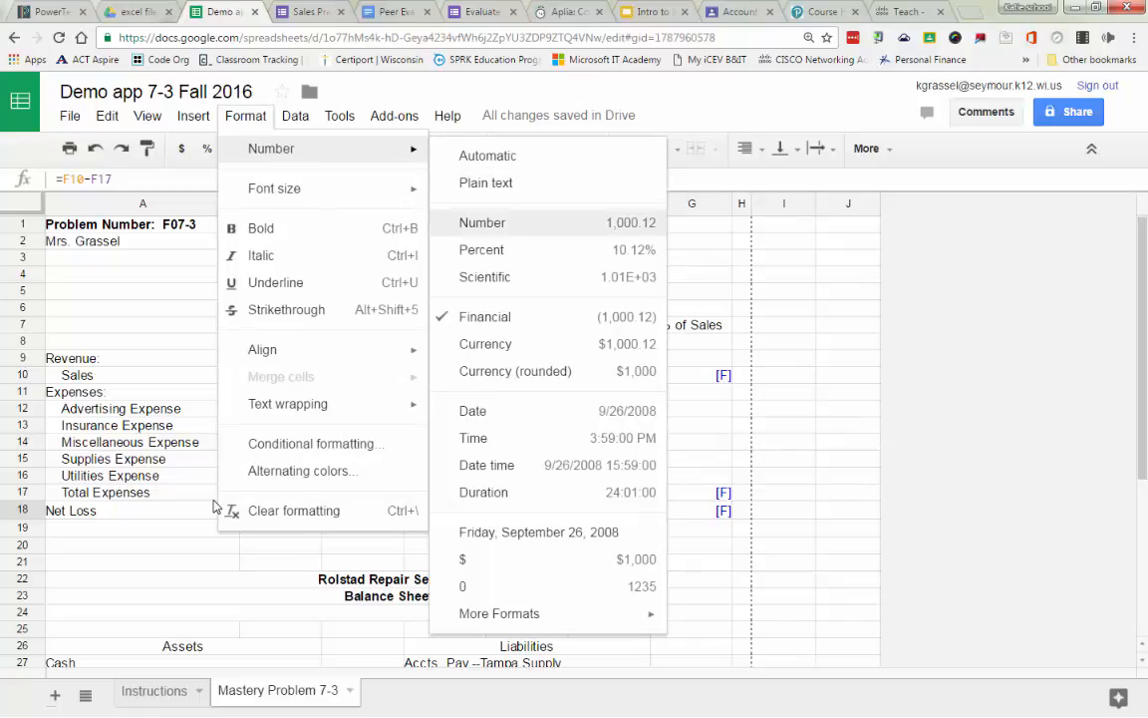
key("Down")
key("Up")
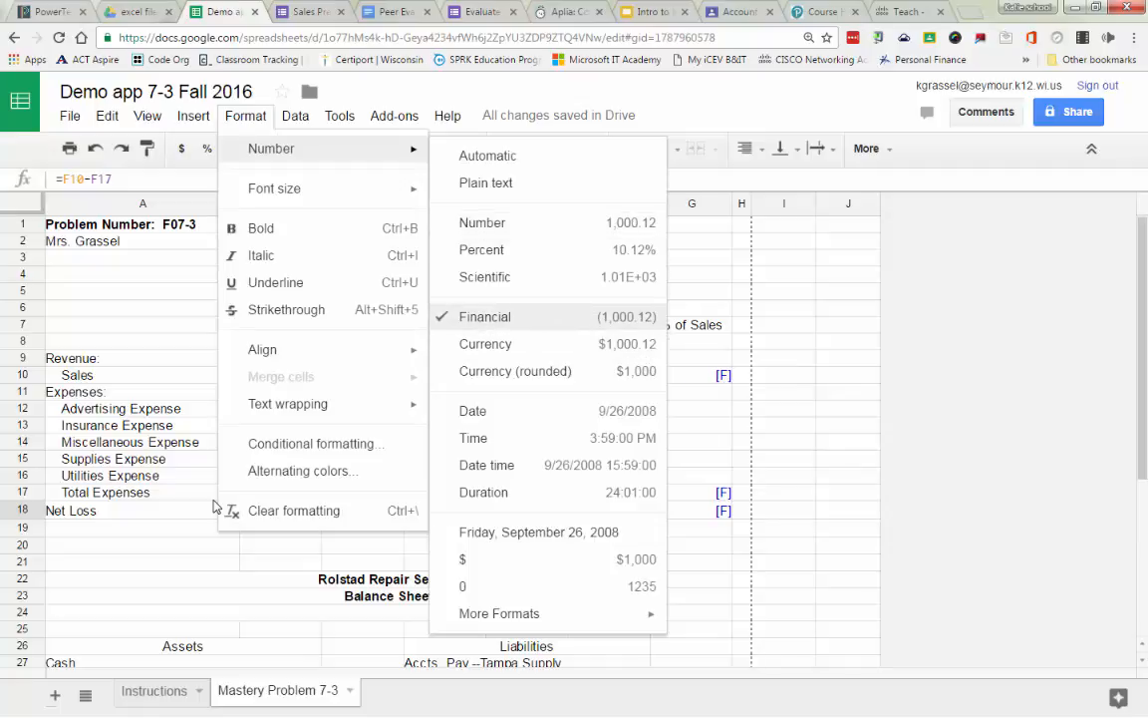
key("Down")
key("Down")
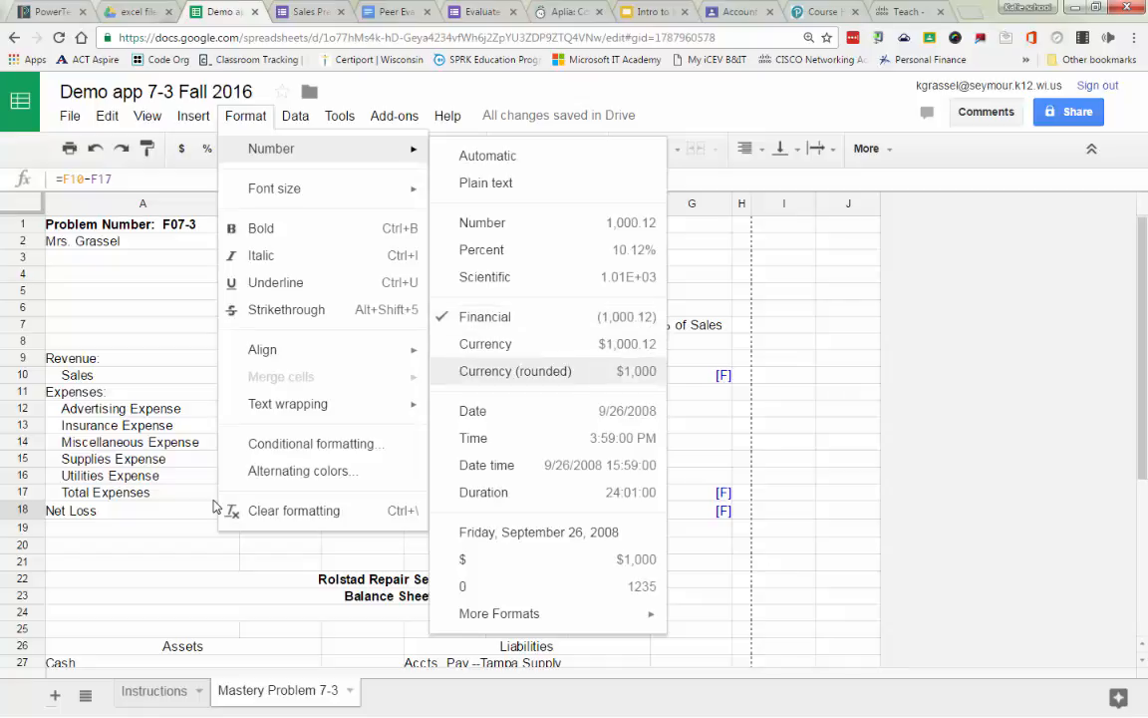
key("Down")
key("Down")
key("Down")
key("Down")
key("Down")
key("Down")
key("Down")
key("Down")
key("Right")
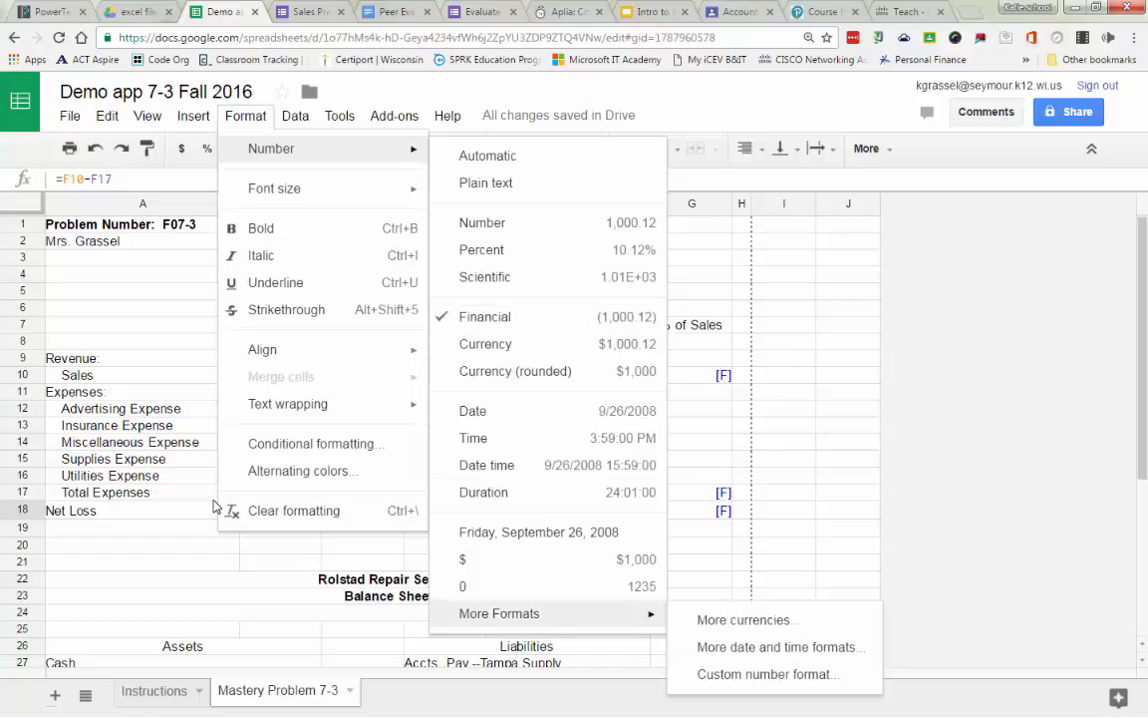
key("Down")
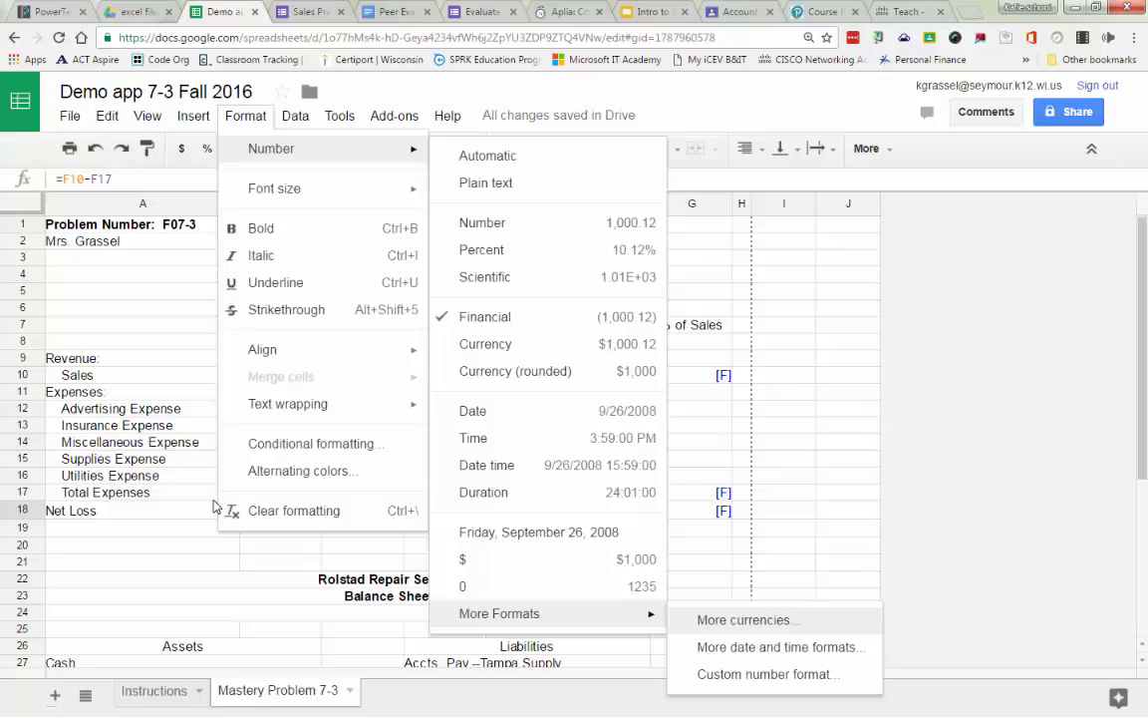
key("Return")
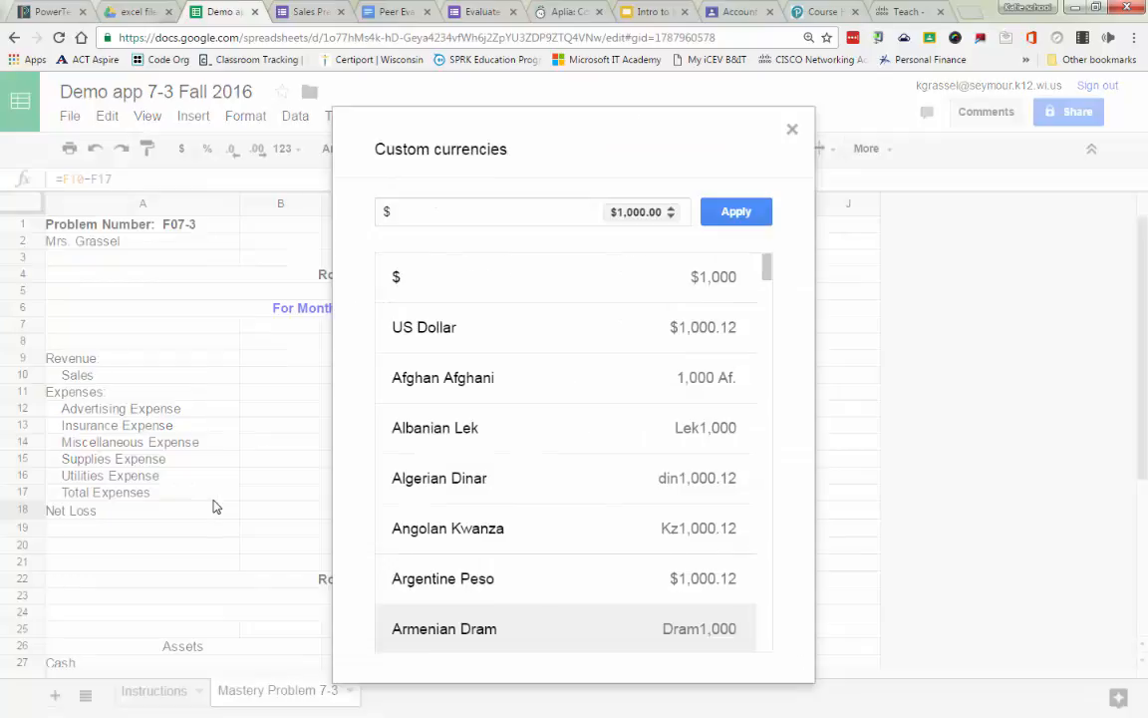
left_click_drag(766, 267, 766, 638)
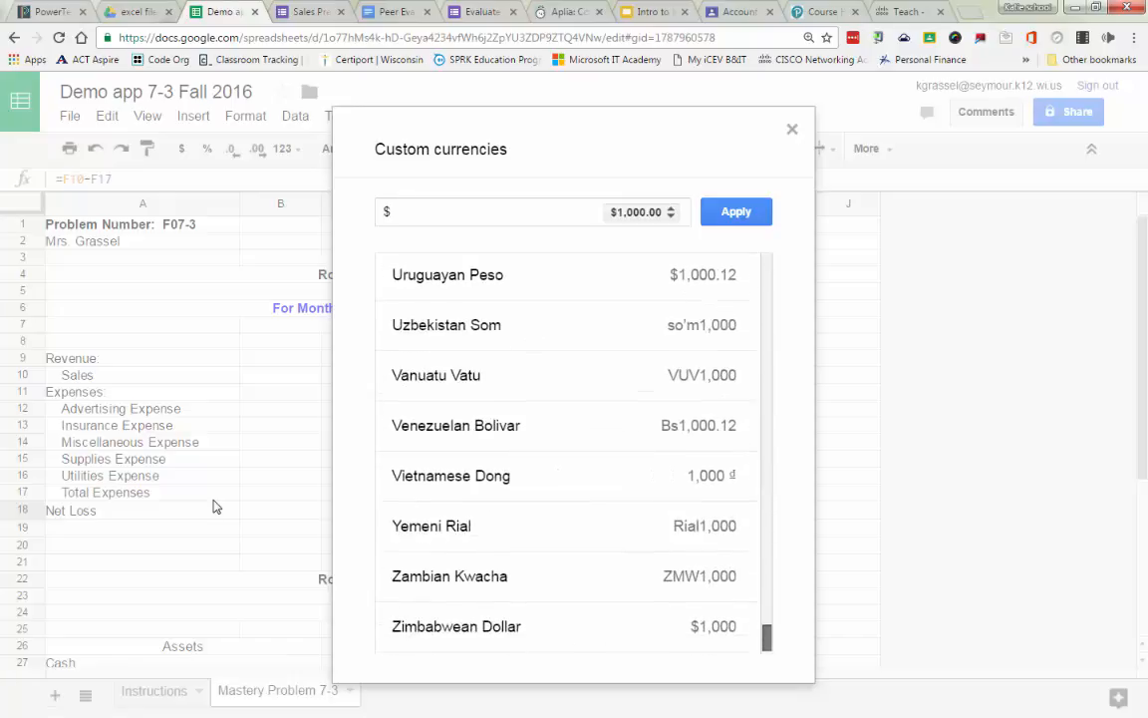
left_click(792, 130)
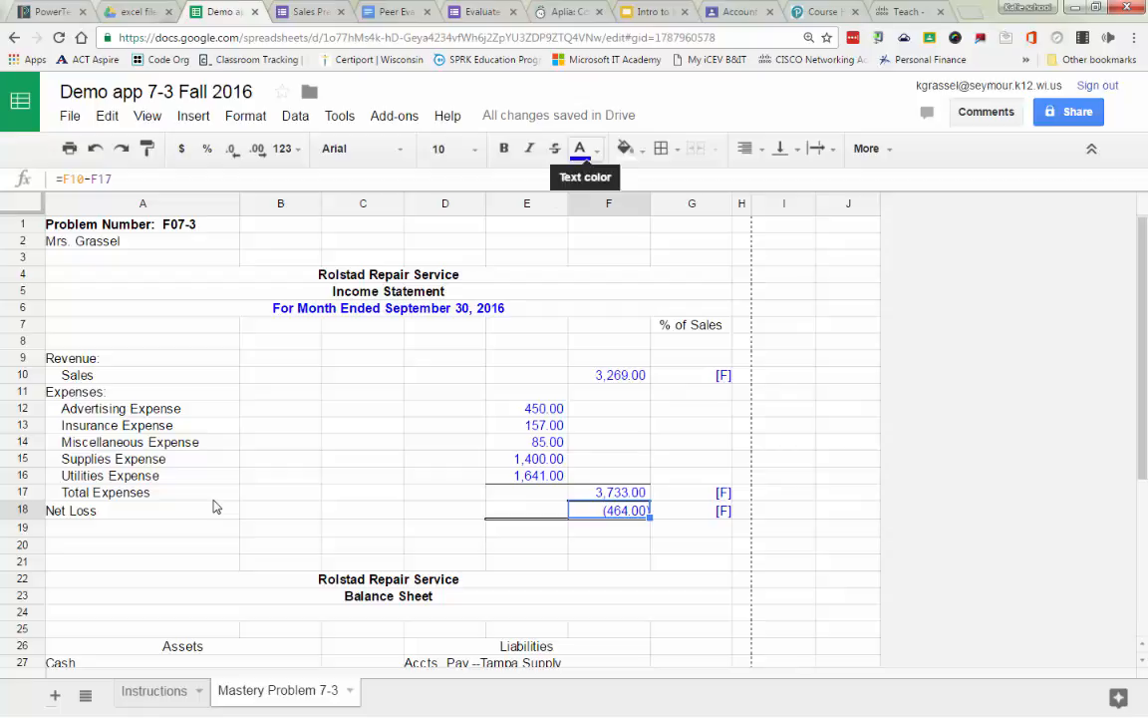
Set the text color of the Net Loss amount in cell F18 to red
left_click(579, 149)
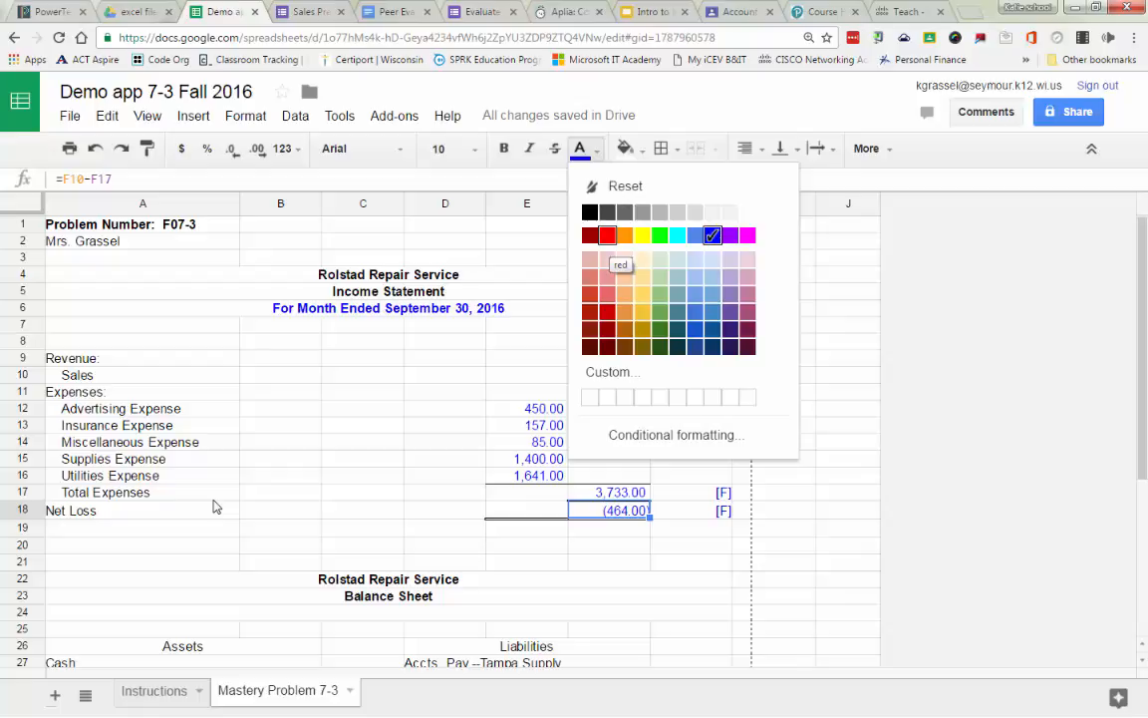
left_click(607, 236)
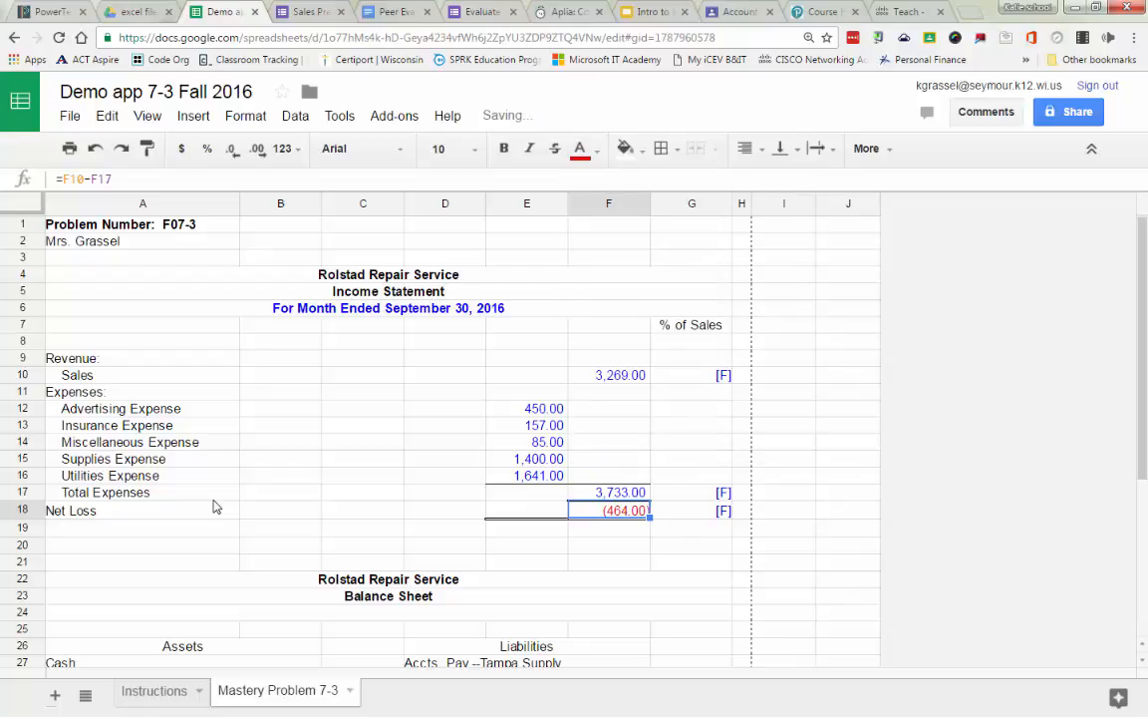
key("Down")
key("Down")
key("Down")
key("Down")
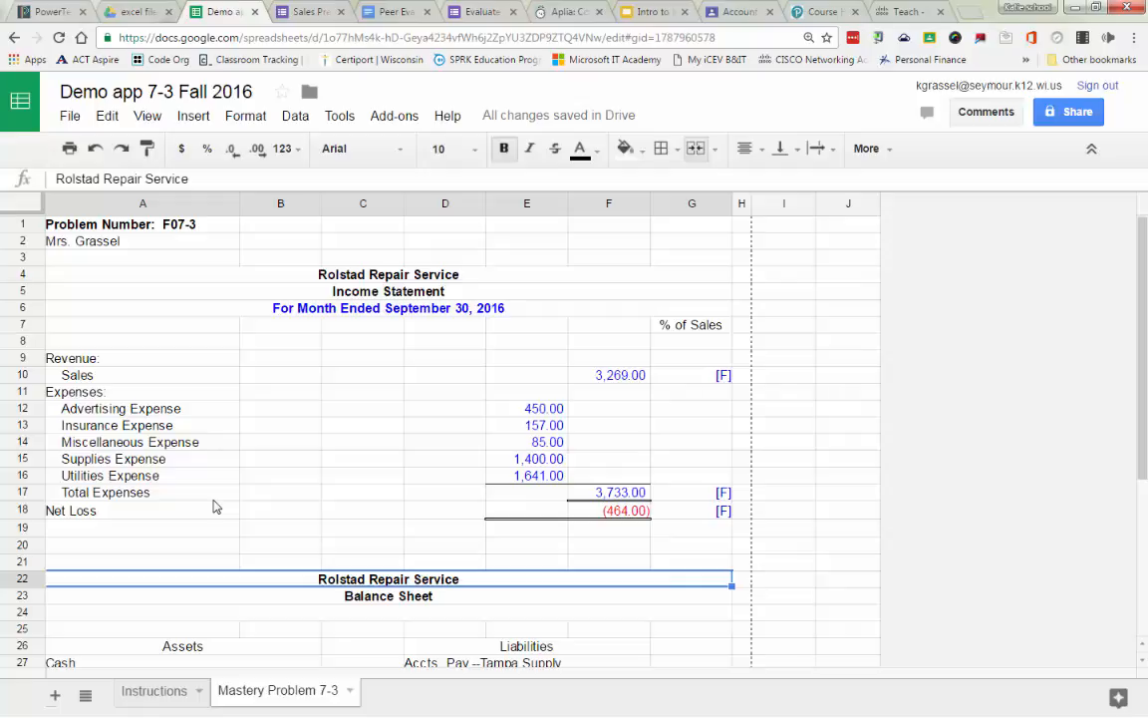
Calculate the Sales component percentage in cell G10 with the formula =f10/f10
key("Up")
key("Up")
key("Up")
key("Up")
key("Up")
key("Up")
key("Up")
key("Up")
key("Up")
key("Up")
key("Up")
key("Up")
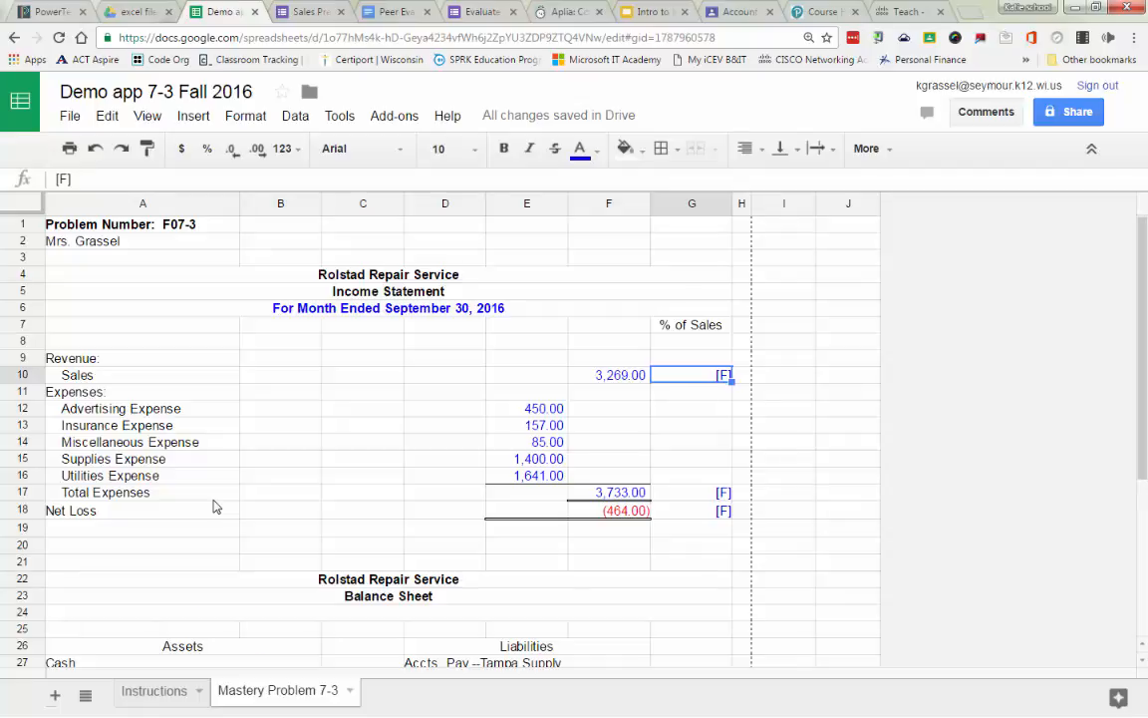
type("=")
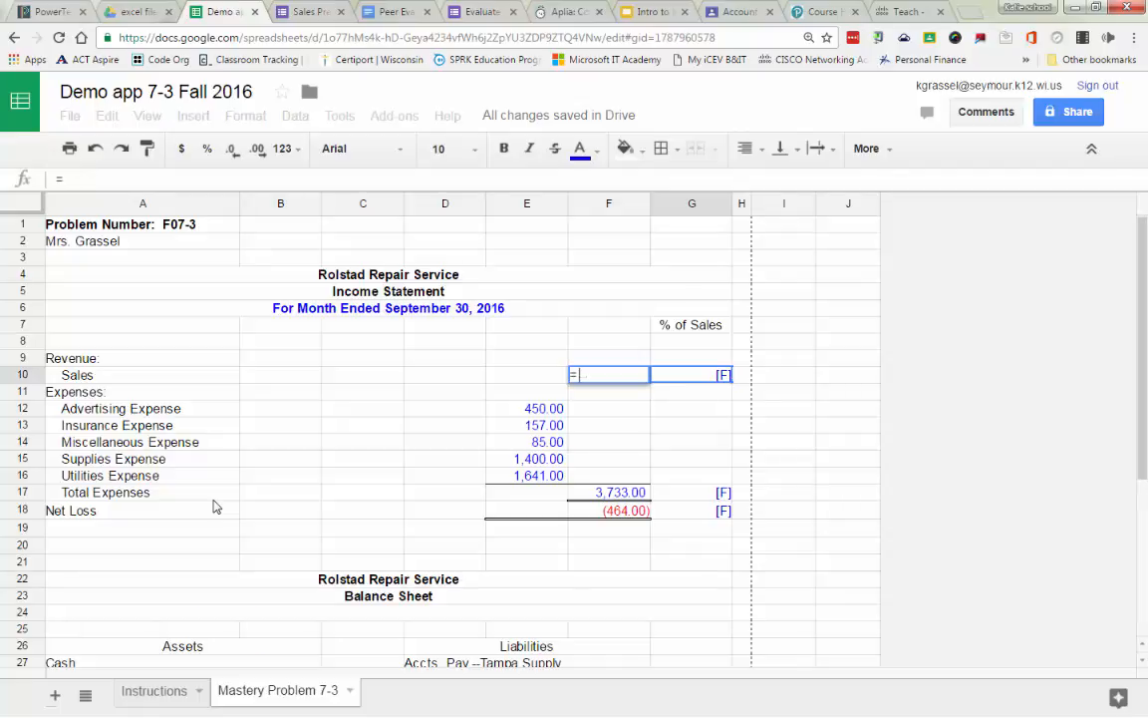
type("f")
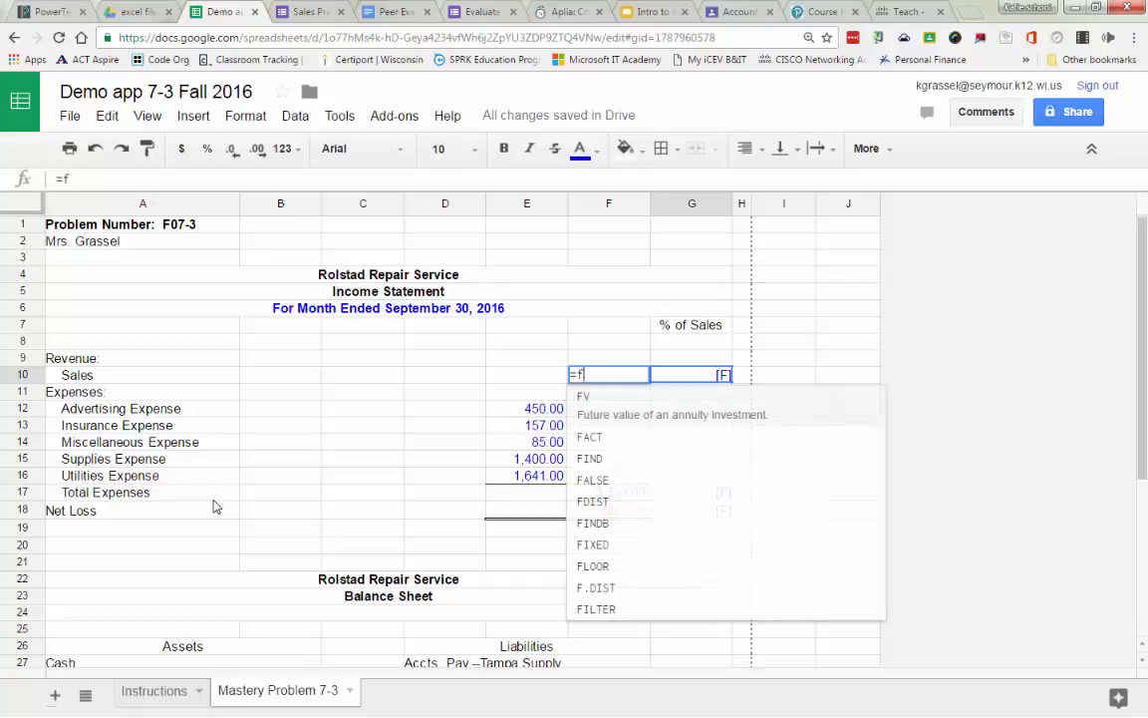
type("10")
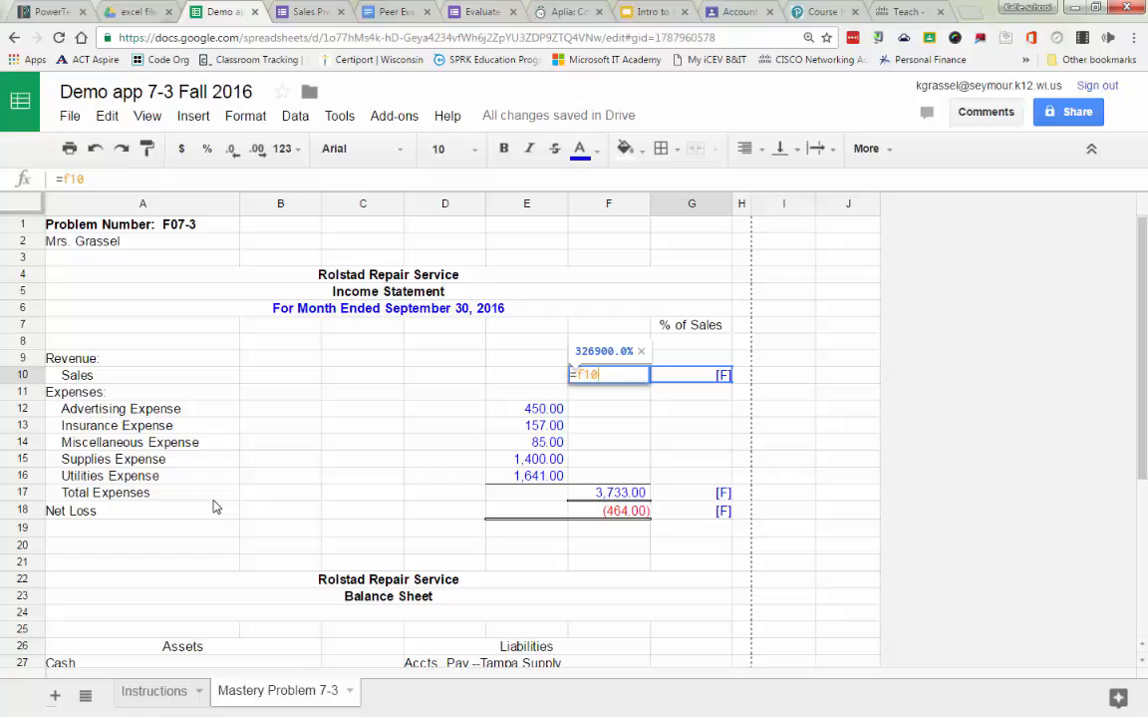
type("/")
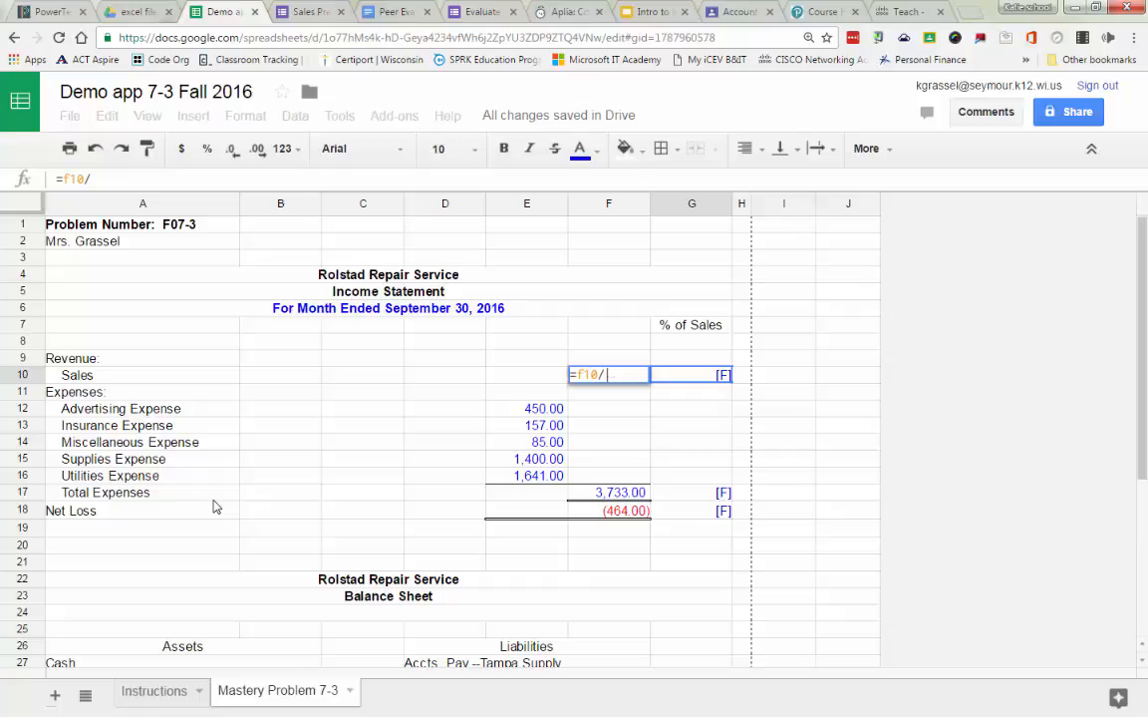
type("f10")
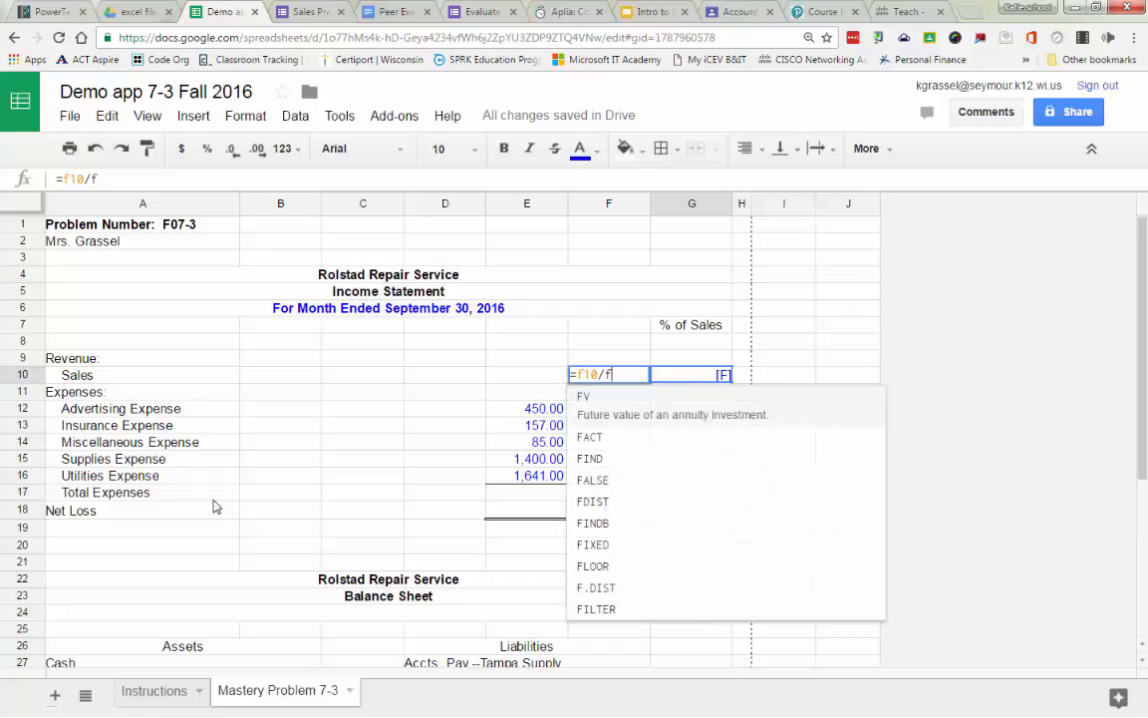
key("Return")
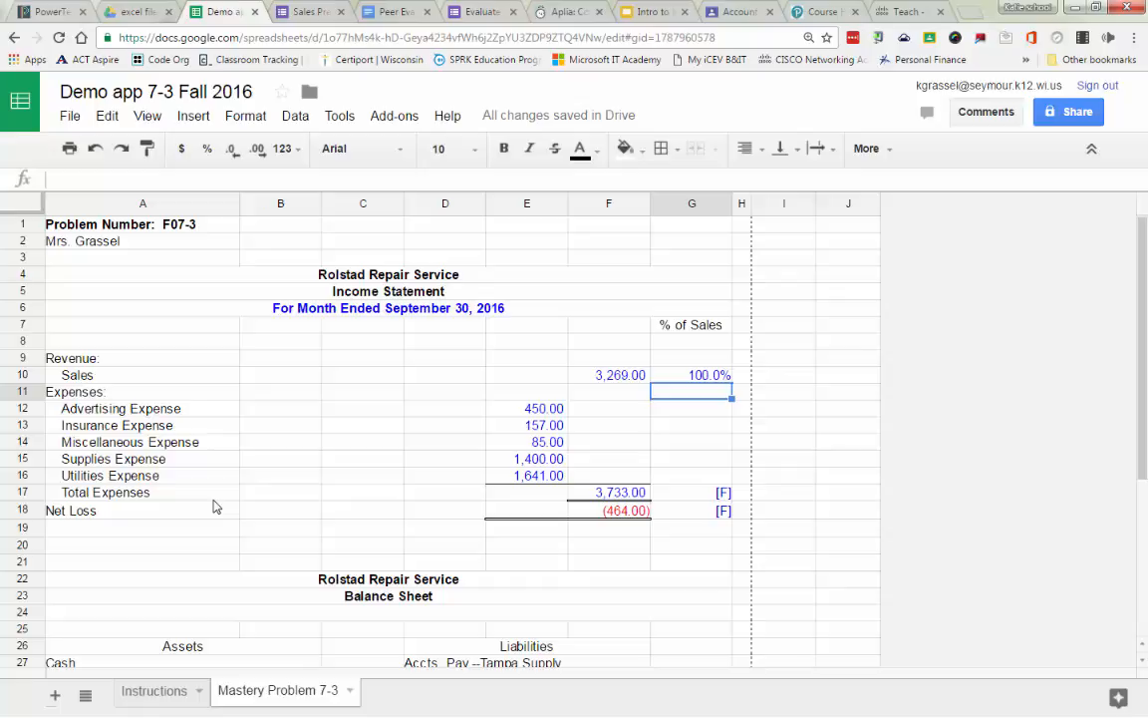
Calculate Total Expenses as a percentage of sales in cell G17 with the formula =f17/f10
key("Down")
key("Down")
key("Down")
key("Down")
key("Down")
key("Down")
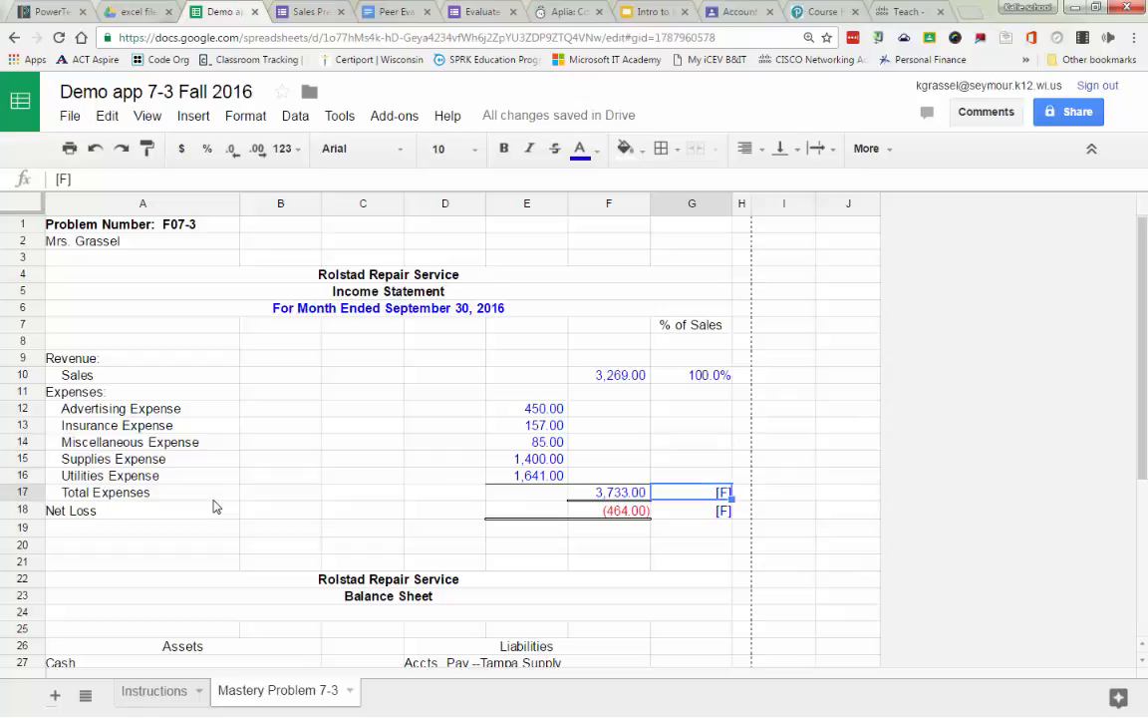
key("Left")
type("=")
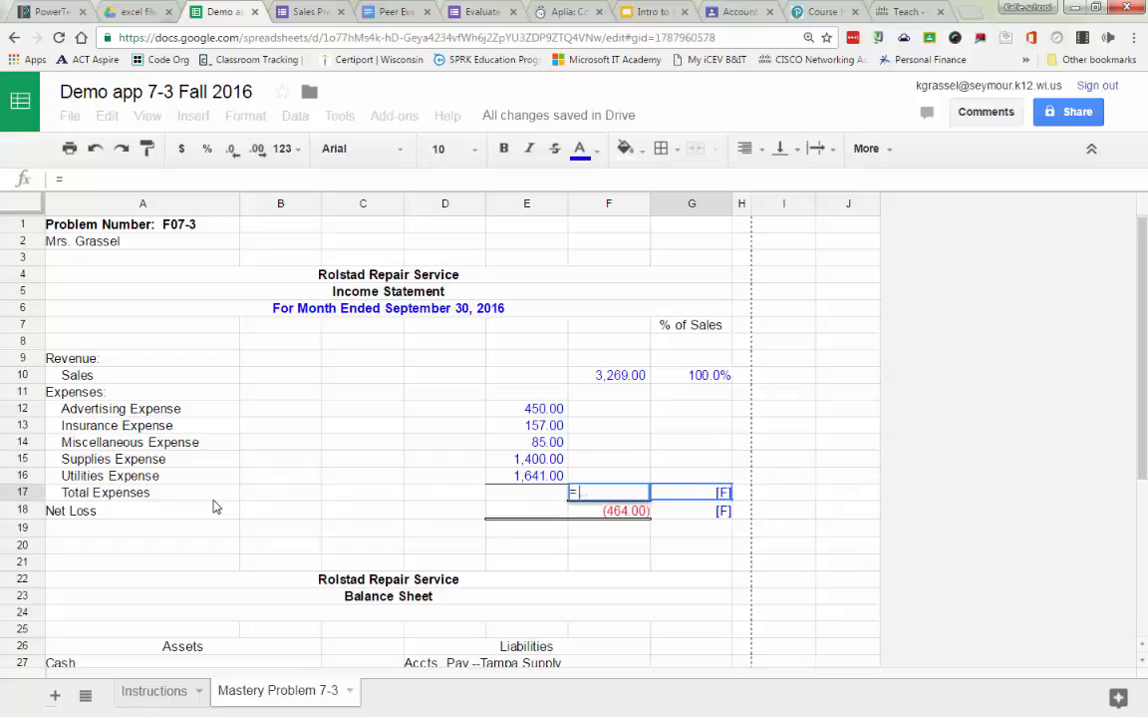
type("f")
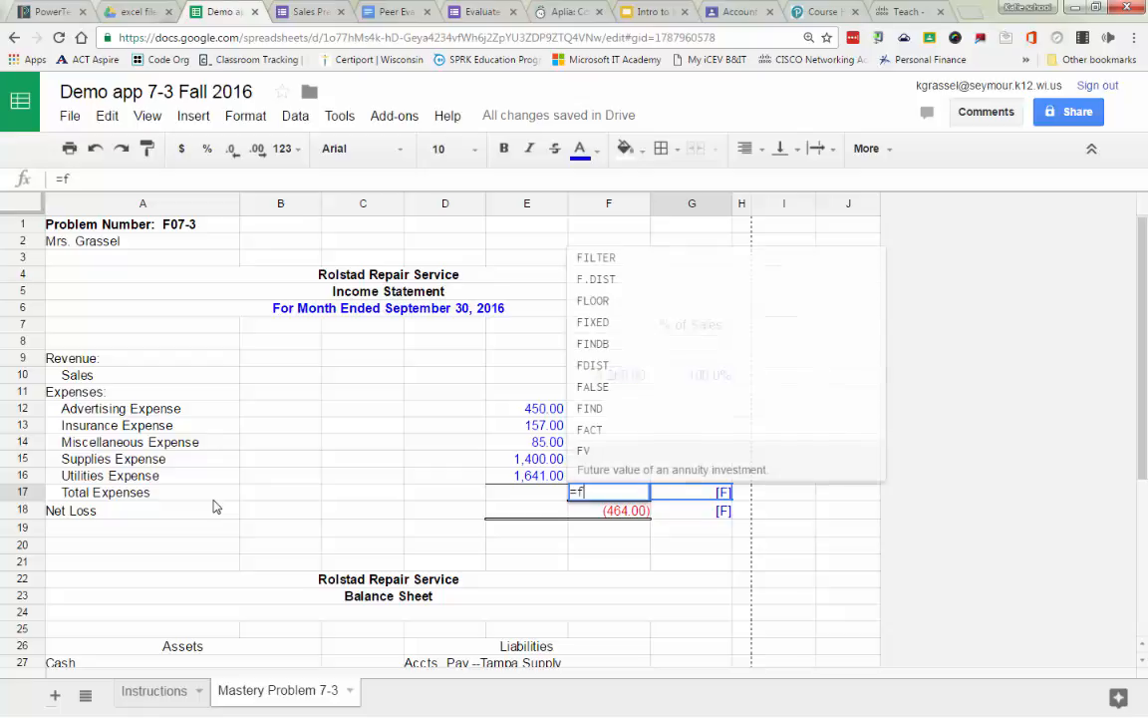
type("17")
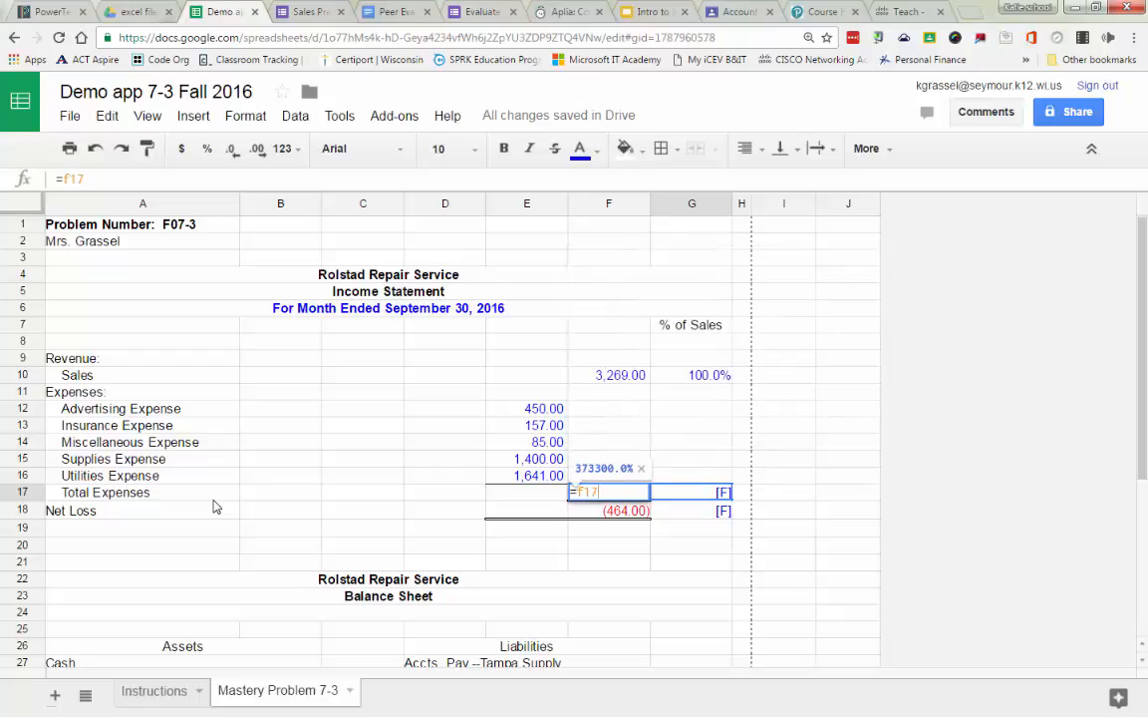
type("/f1")
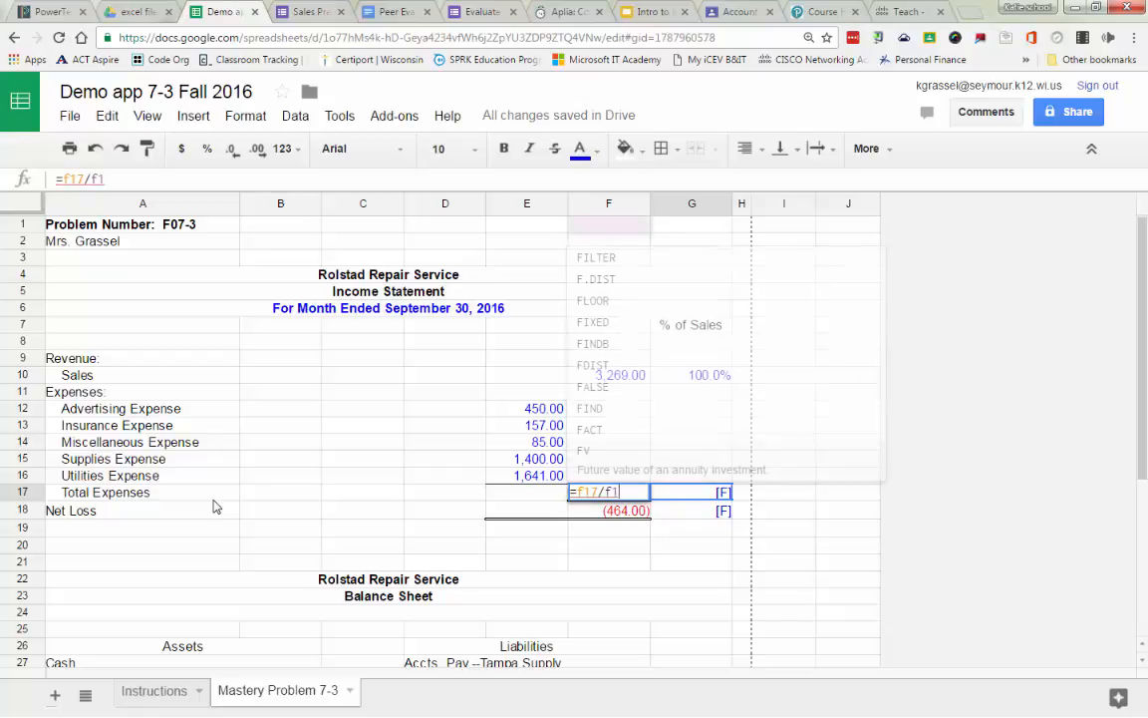
type("0")
key("Return")
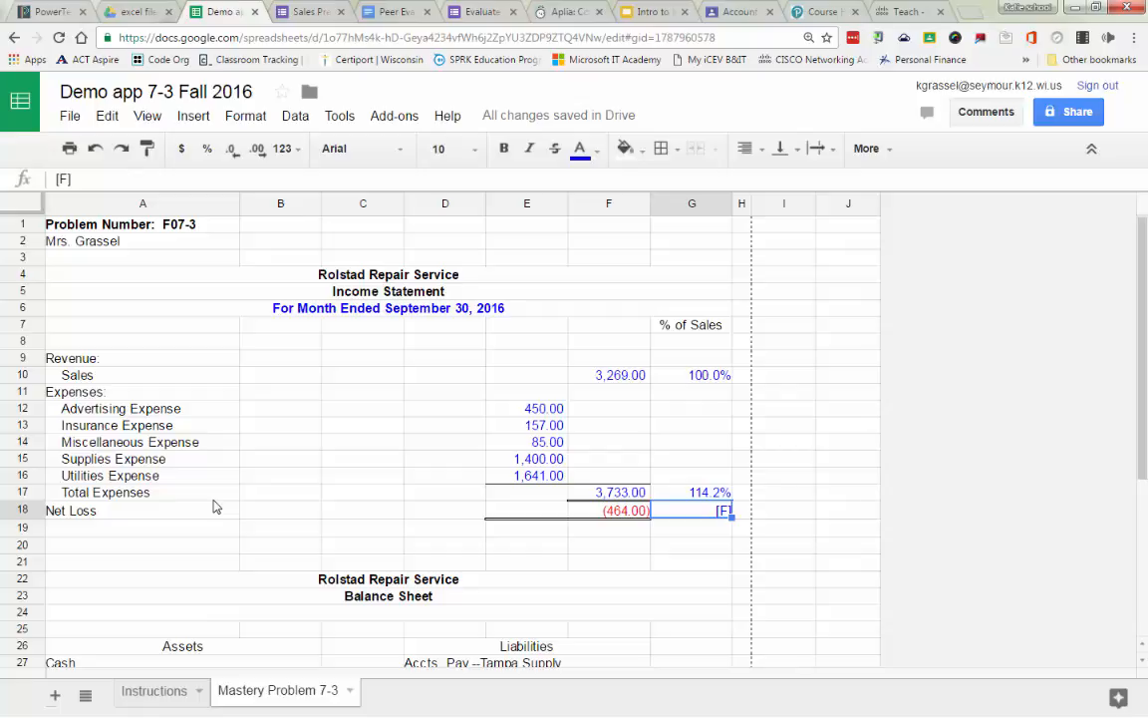
Calculate Net Loss as a percentage of sales in cell G18 with the formula =f18/f10
key("Left")
type("=")
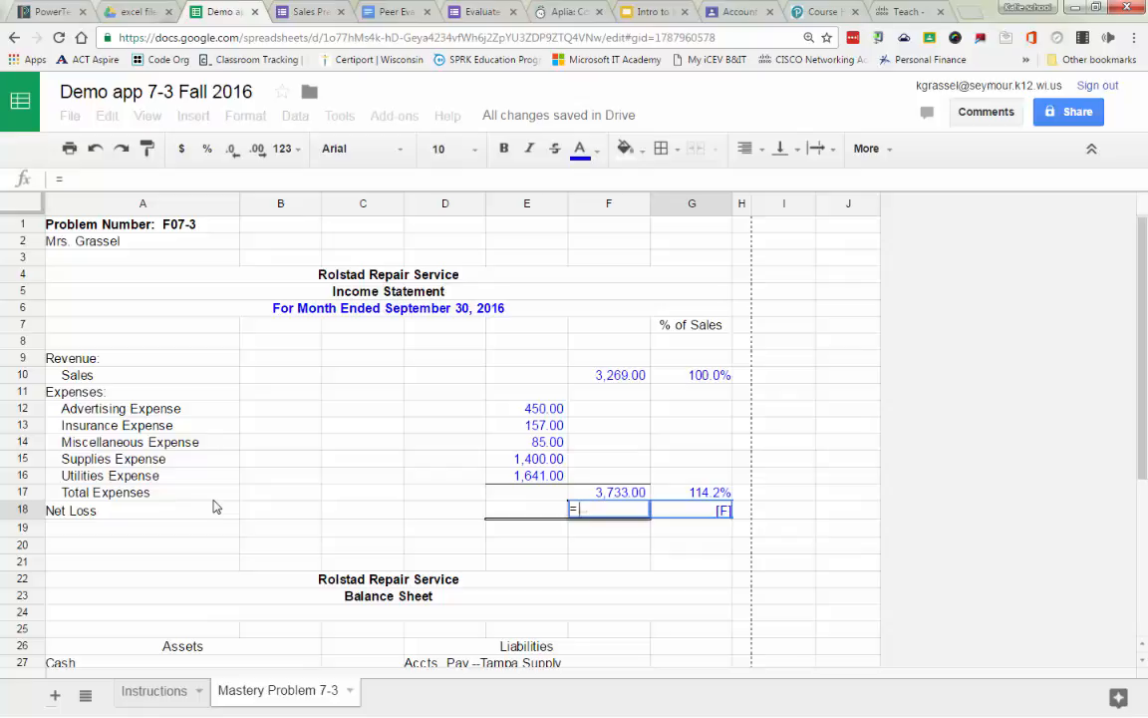
type("f18/f10")
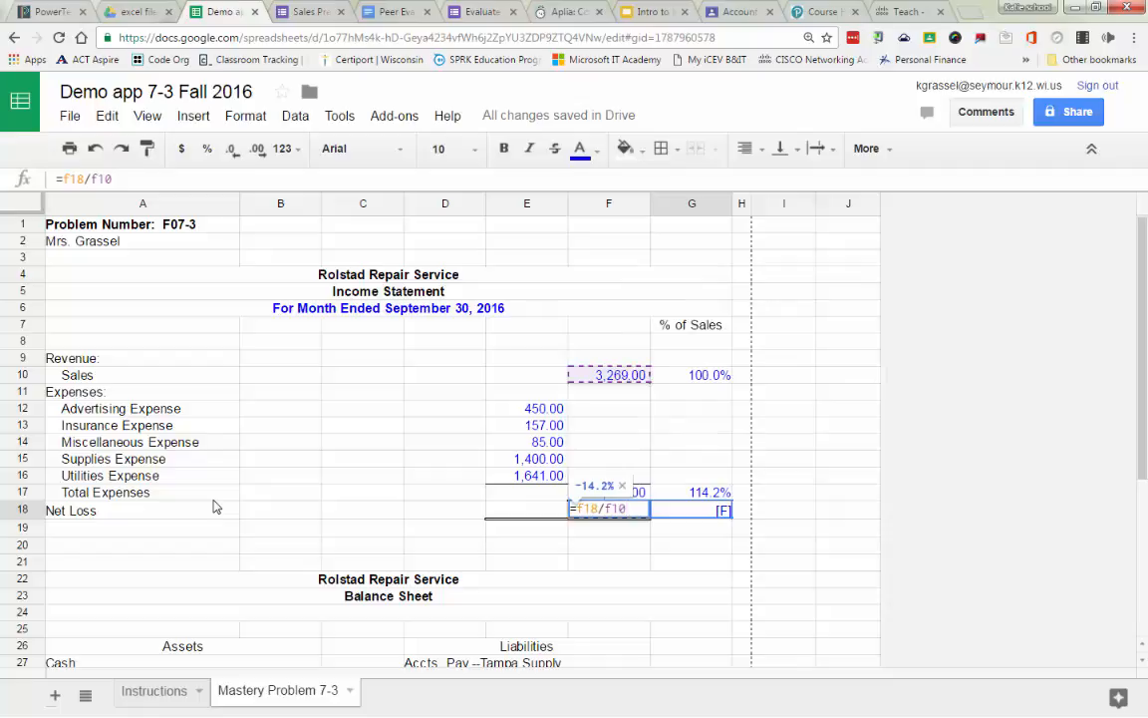
key("Return")
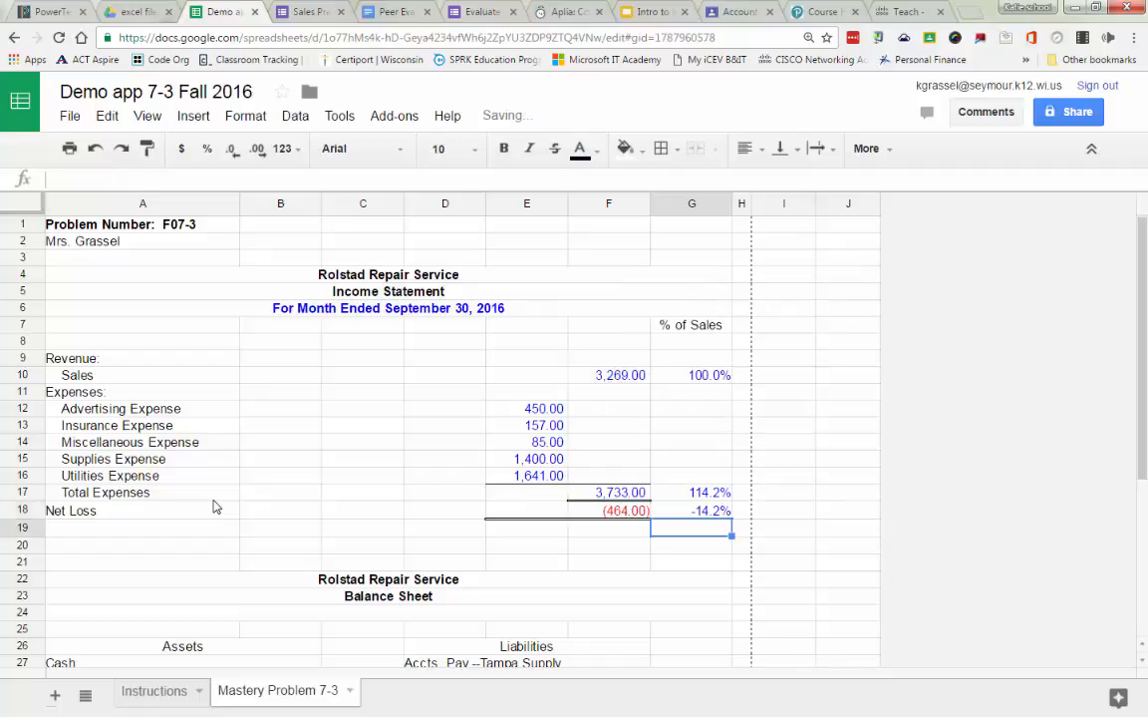
Set the text color of the Net Loss percentage in cell G18 to red
key("Up")
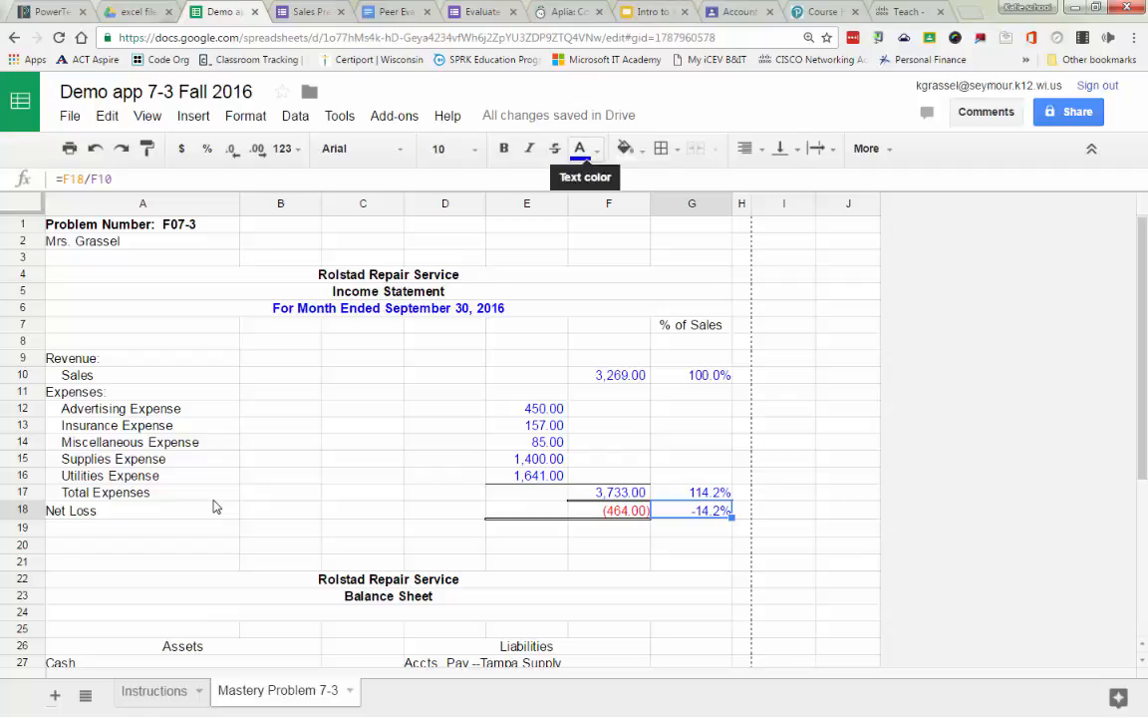
left_click(585, 149)
left_click(606, 234)
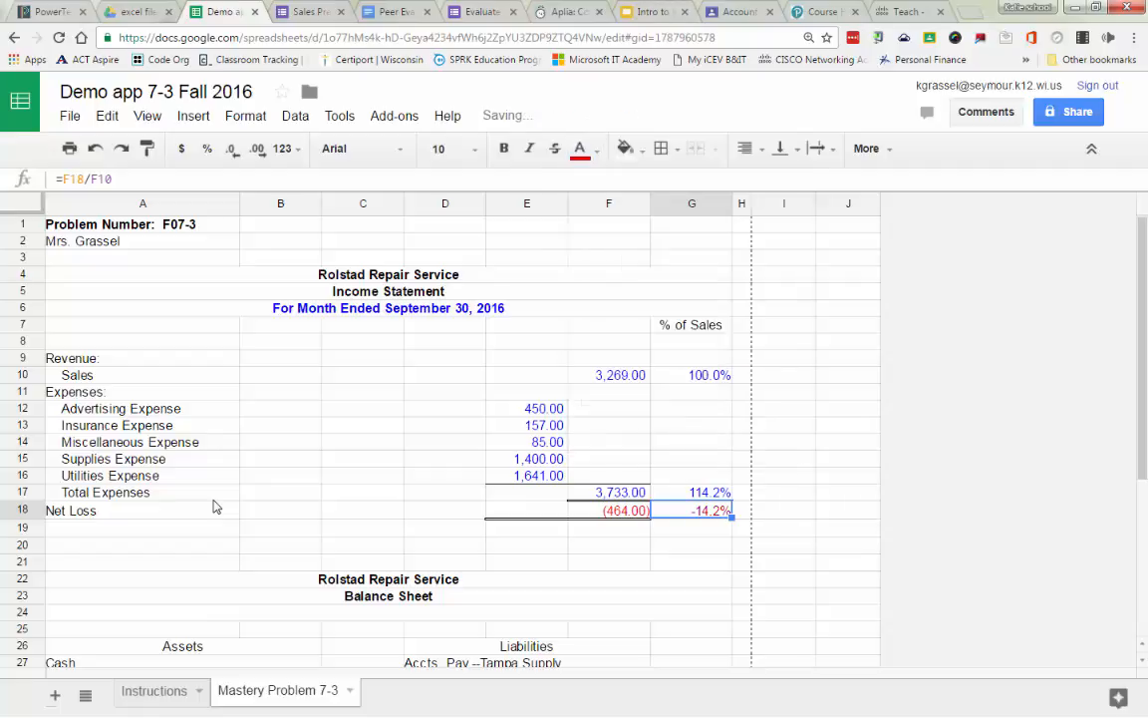
left_click(245, 116)
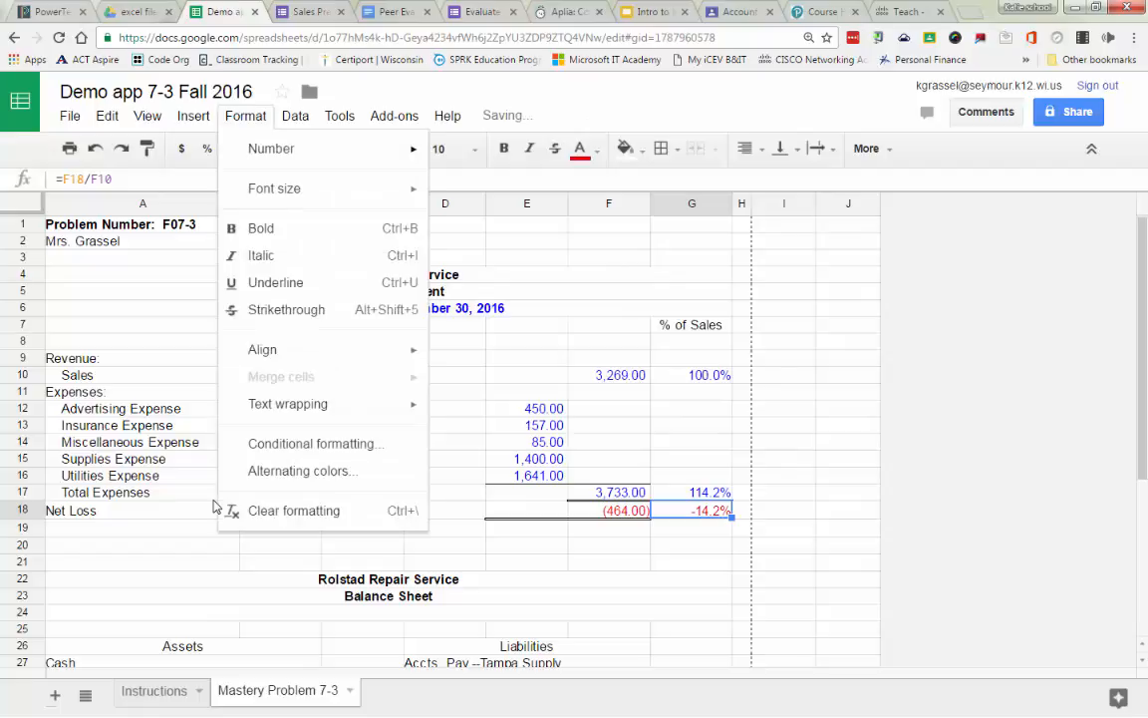
mouse_move(271, 149)
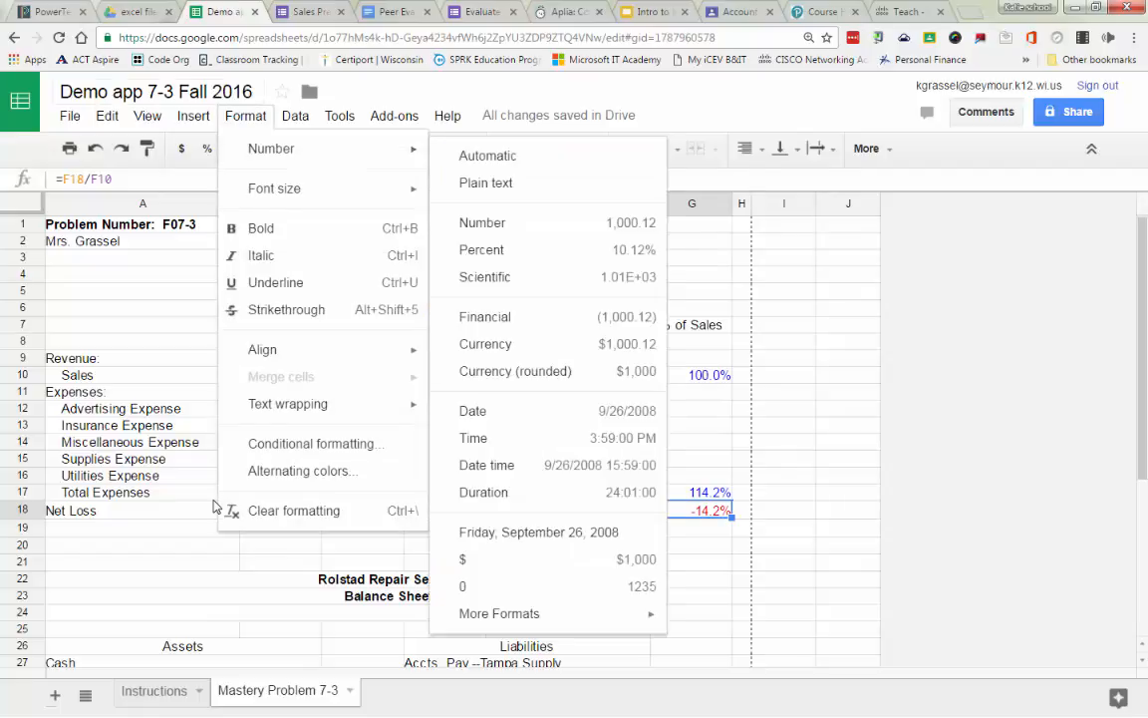
key("Escape")
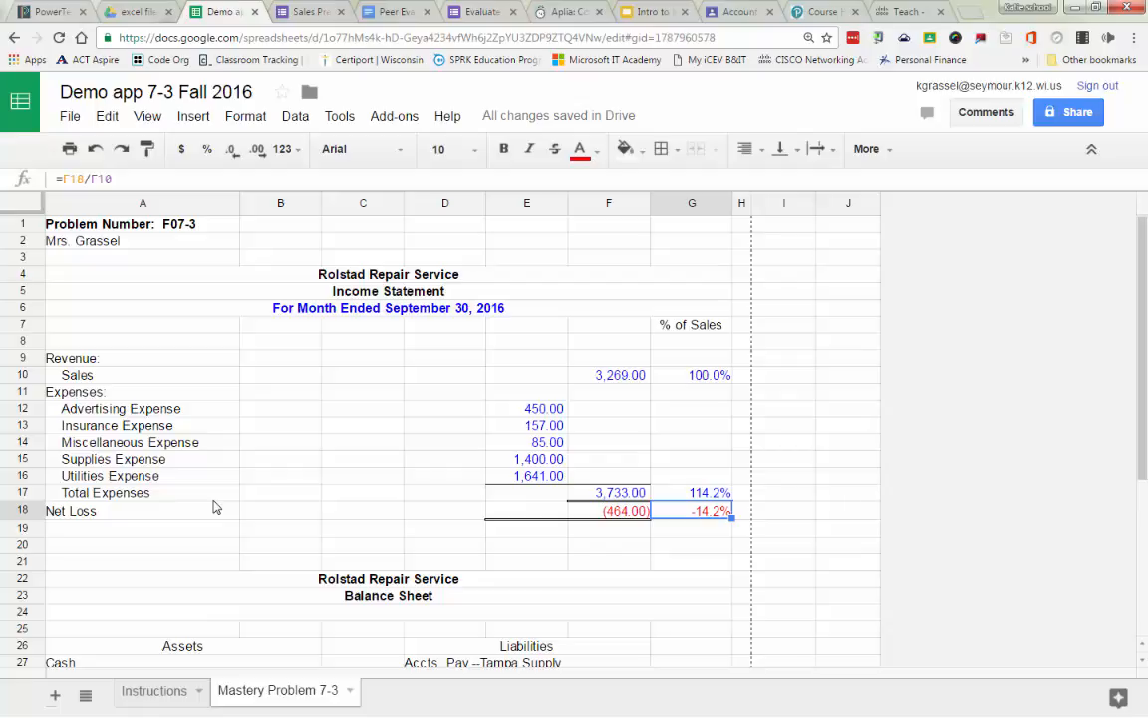
Enter the date line September 30, 2016 in row 24, under the Balance Sheet heading
key("Down")
key("Down")
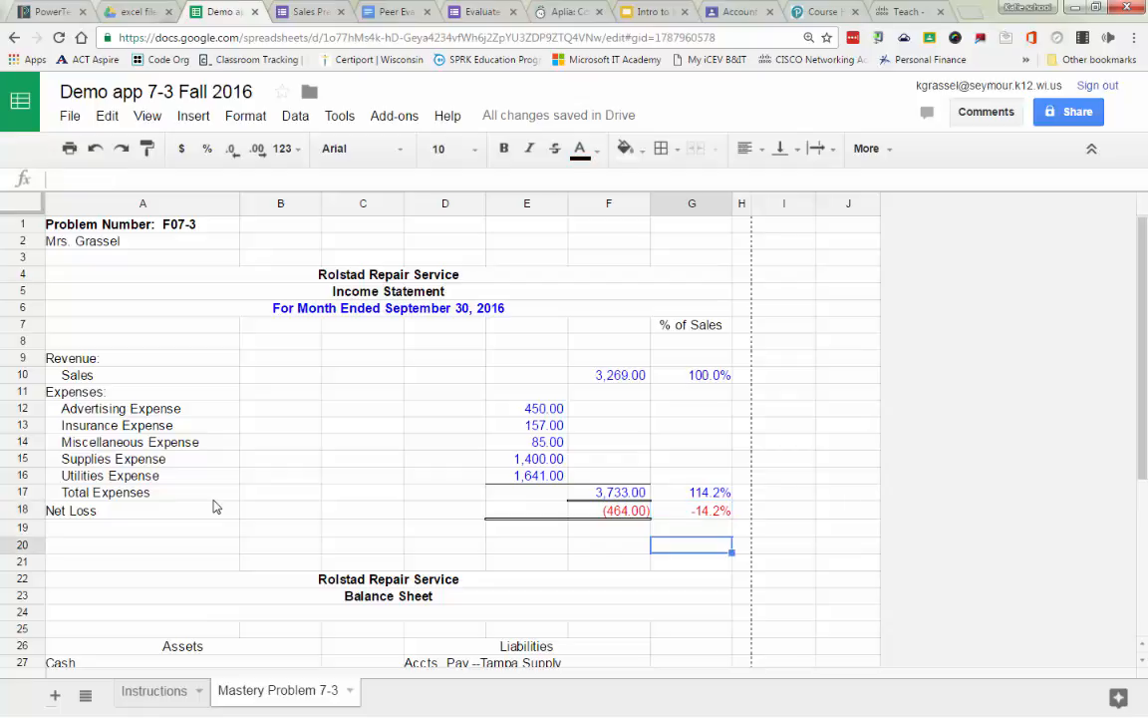
scroll(213, 507, "down", 1)
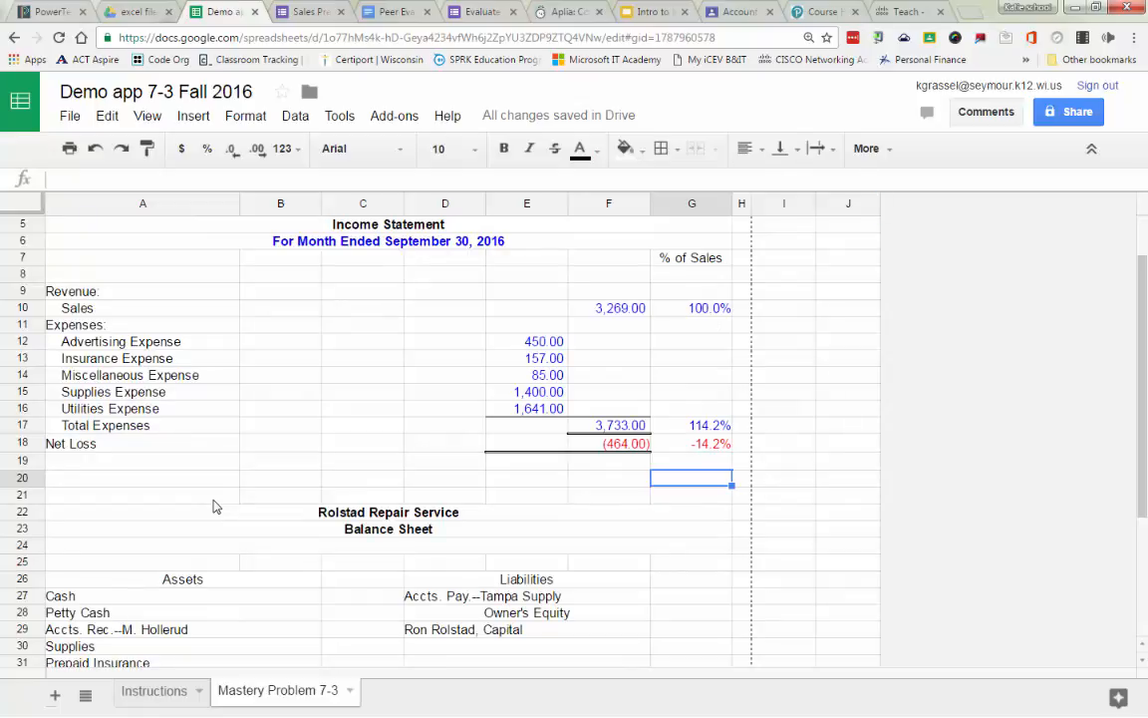
scroll(212, 506, "down", 3)
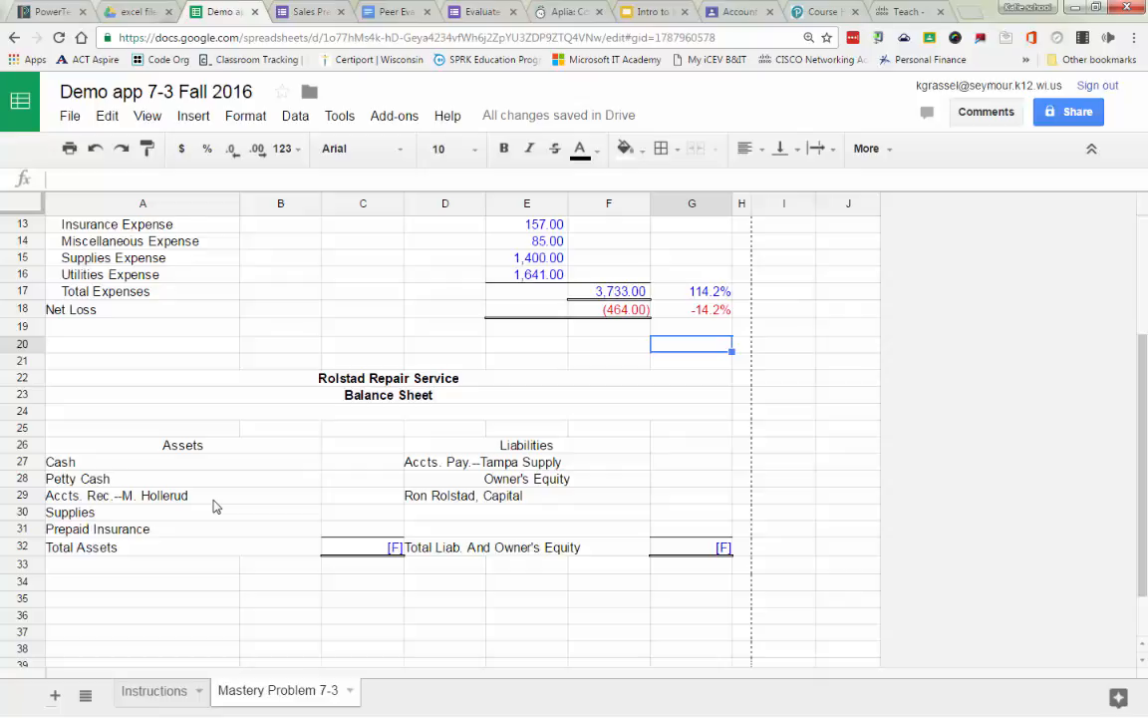
key("Down")
key("Down")
key("Down")
key("Down")
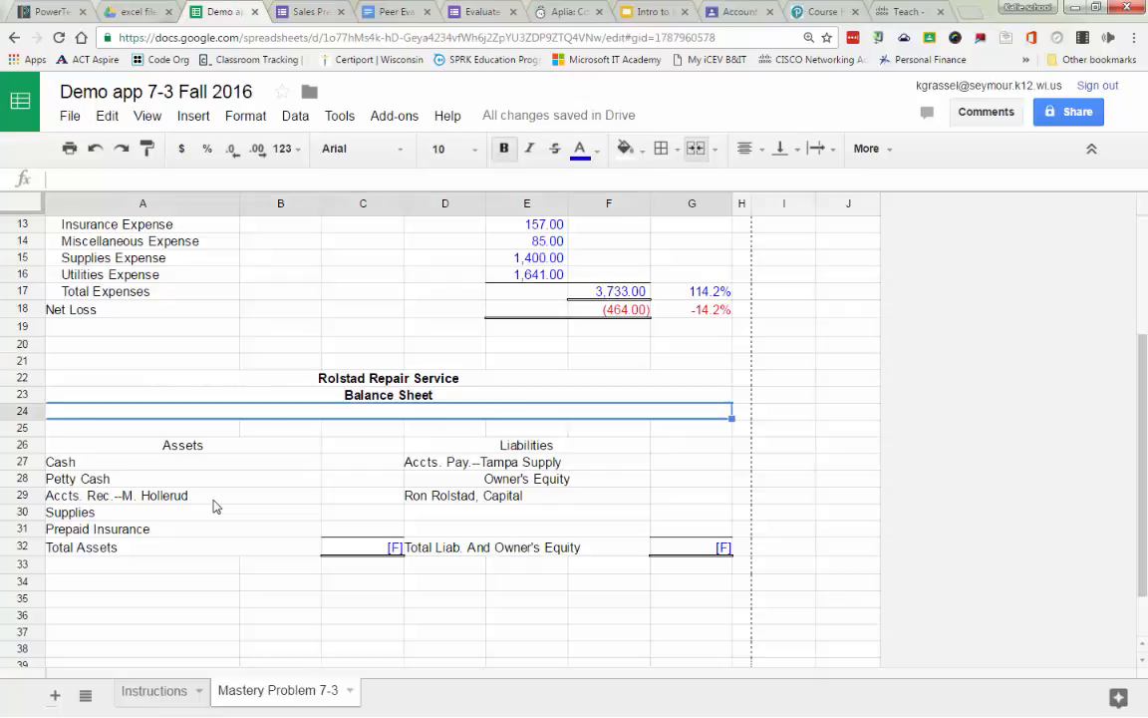
type("Septem")
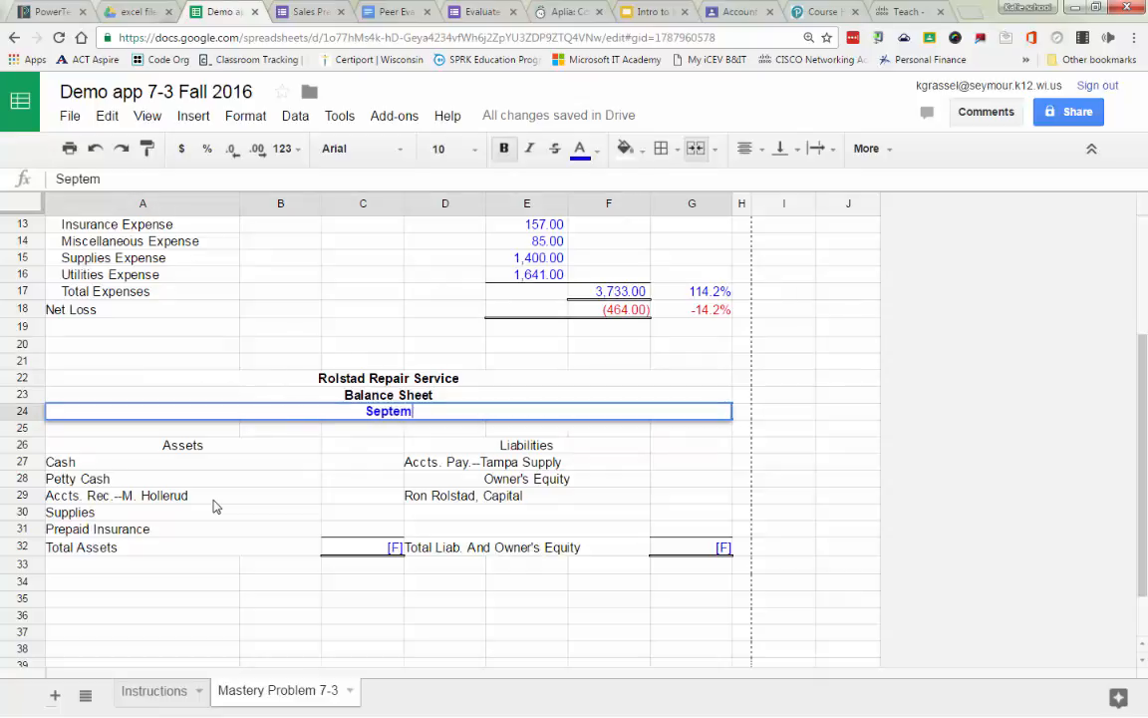
type("ber 30, ")
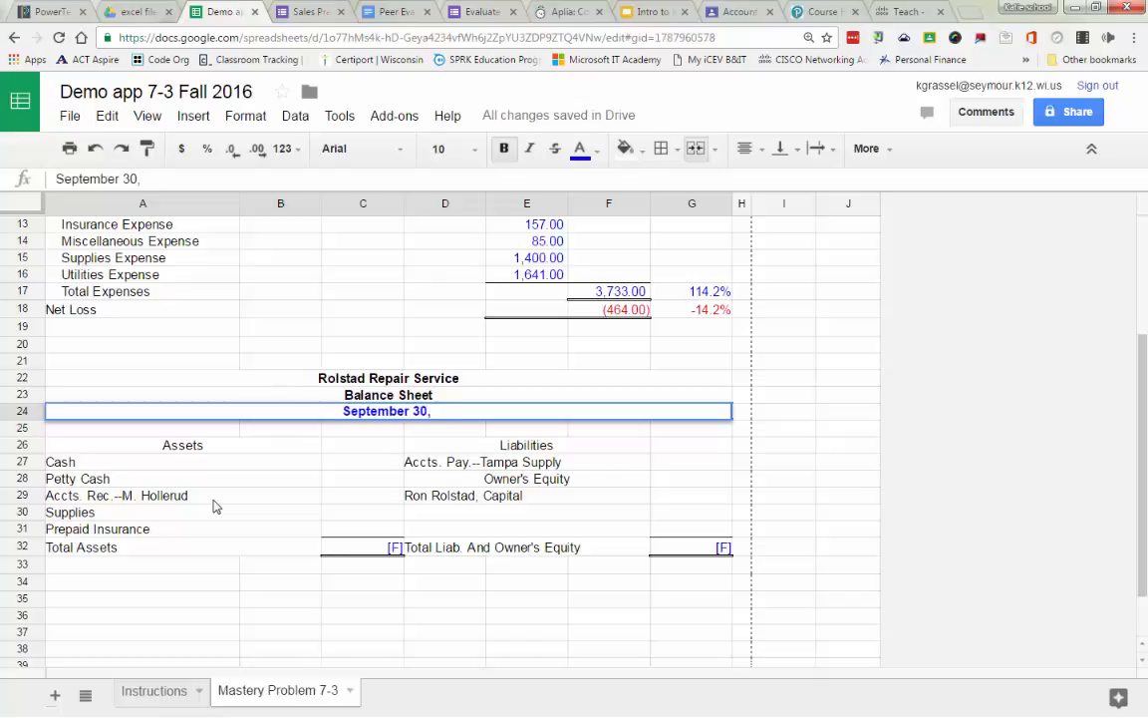
type("2016")
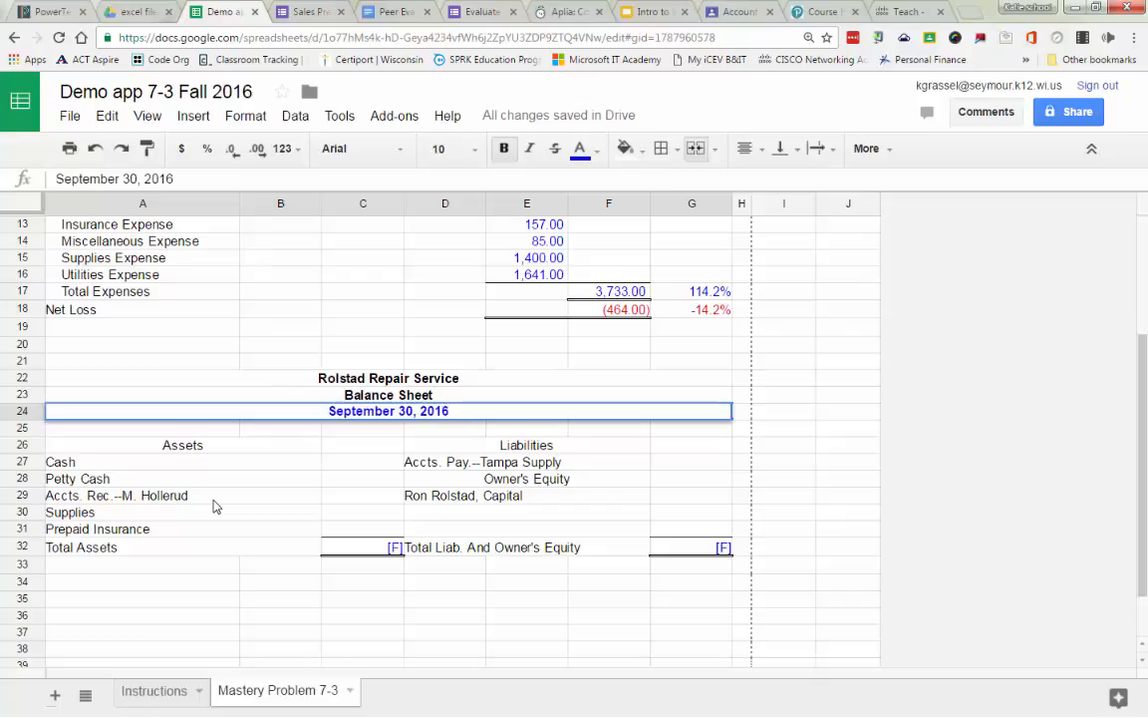
key("Return")
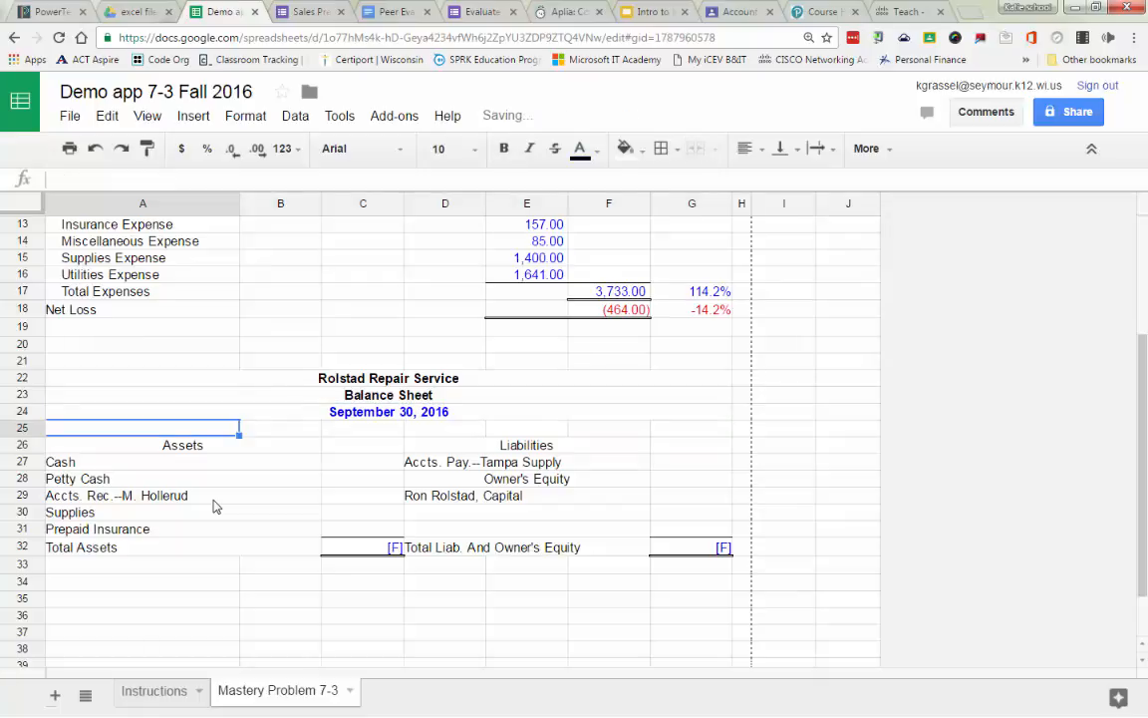
Enter the balance sheet amounts for Cash, 6958, in cell C27 and Petty Cash, 150, in cell C28
key("Down")
key("Down")
key("Right")
key("Right")
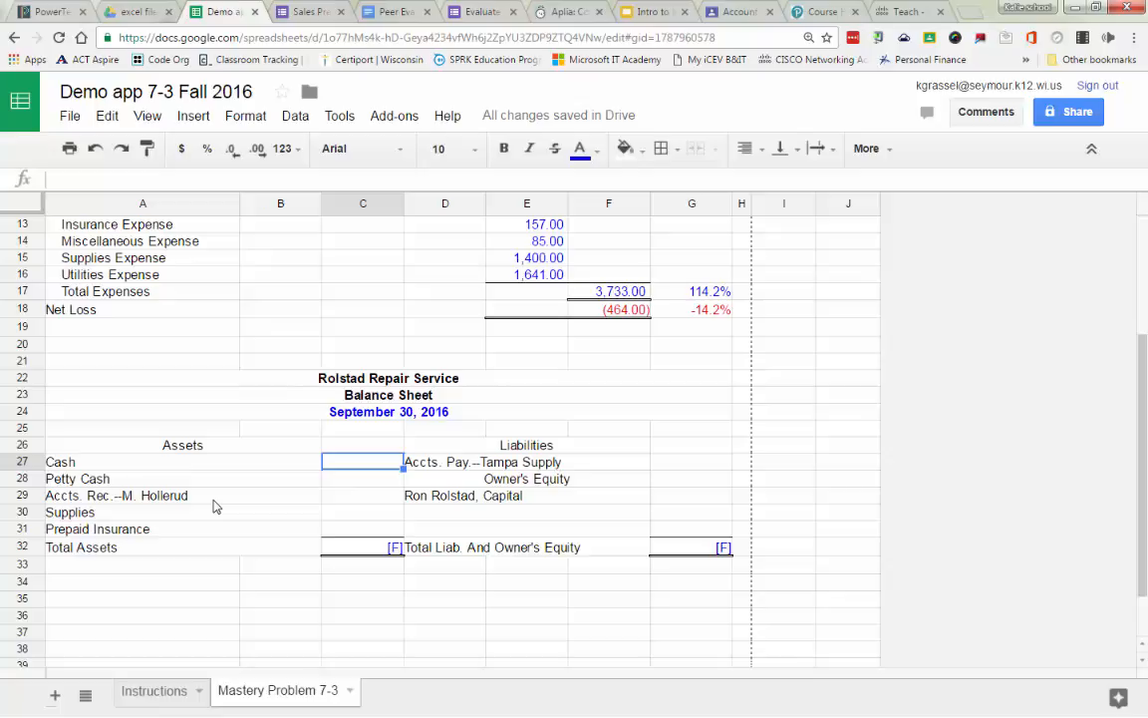
type("6958")
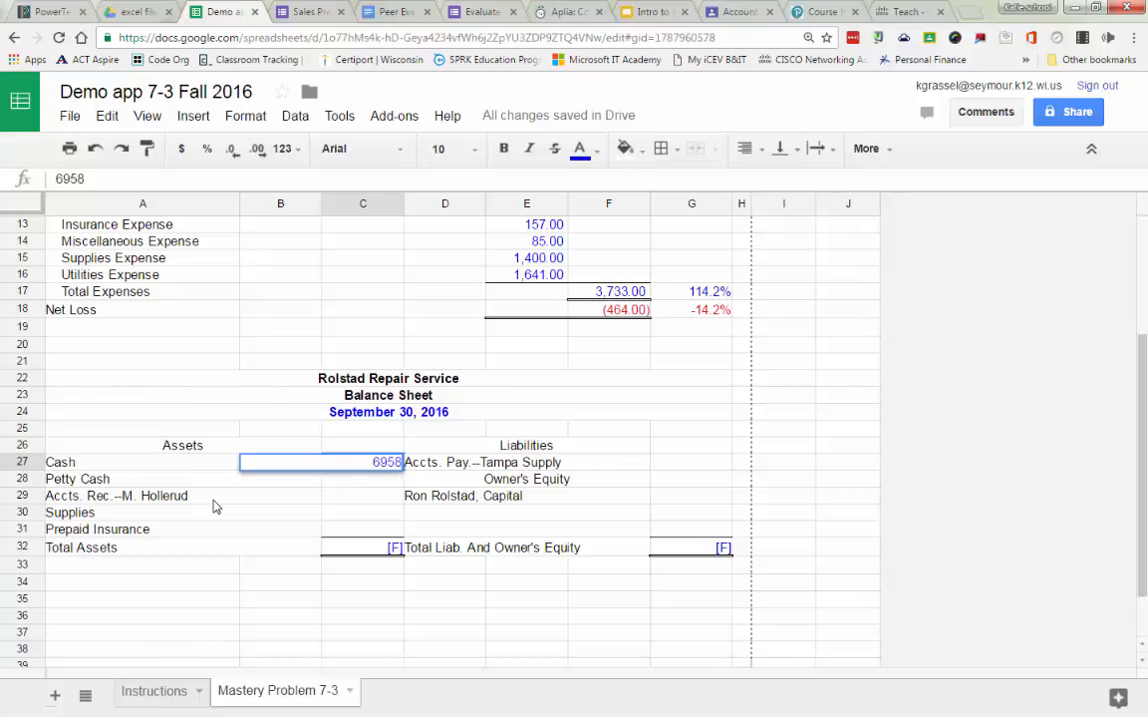
key("Return")
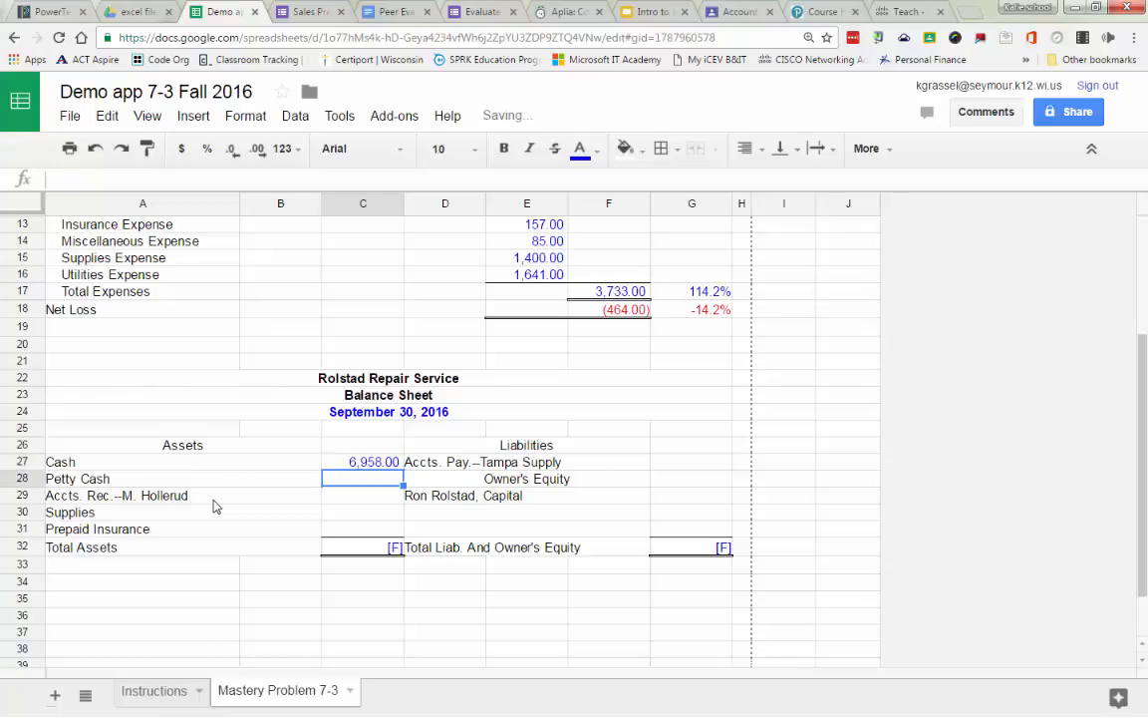
type("150")
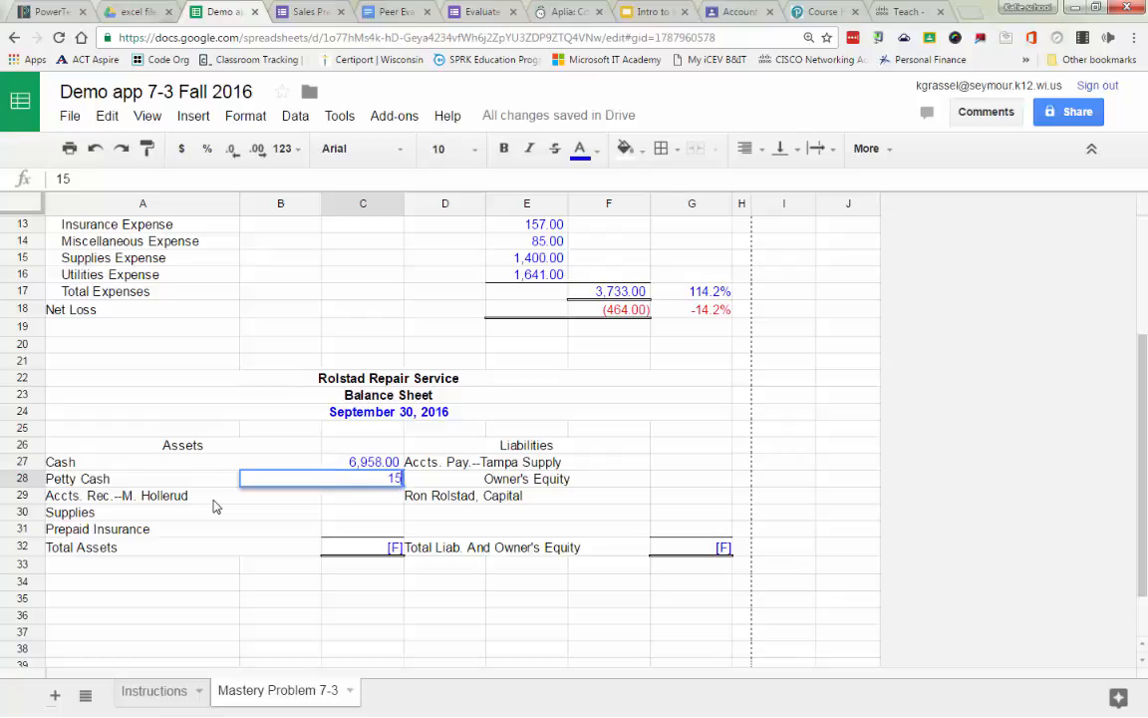
key("Return")
Enter the remaining asset amounts in C29:C31: accounts receivable 197, Supplies 780 and Prepaid Insurance 800
type("1")
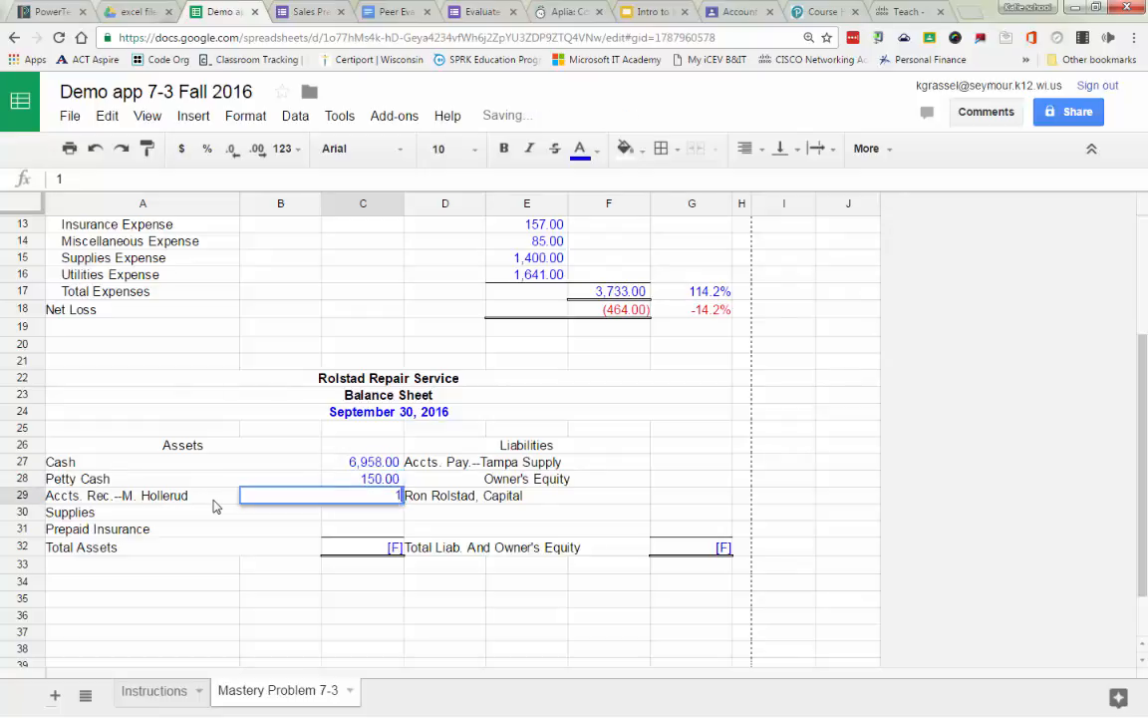
type("97")
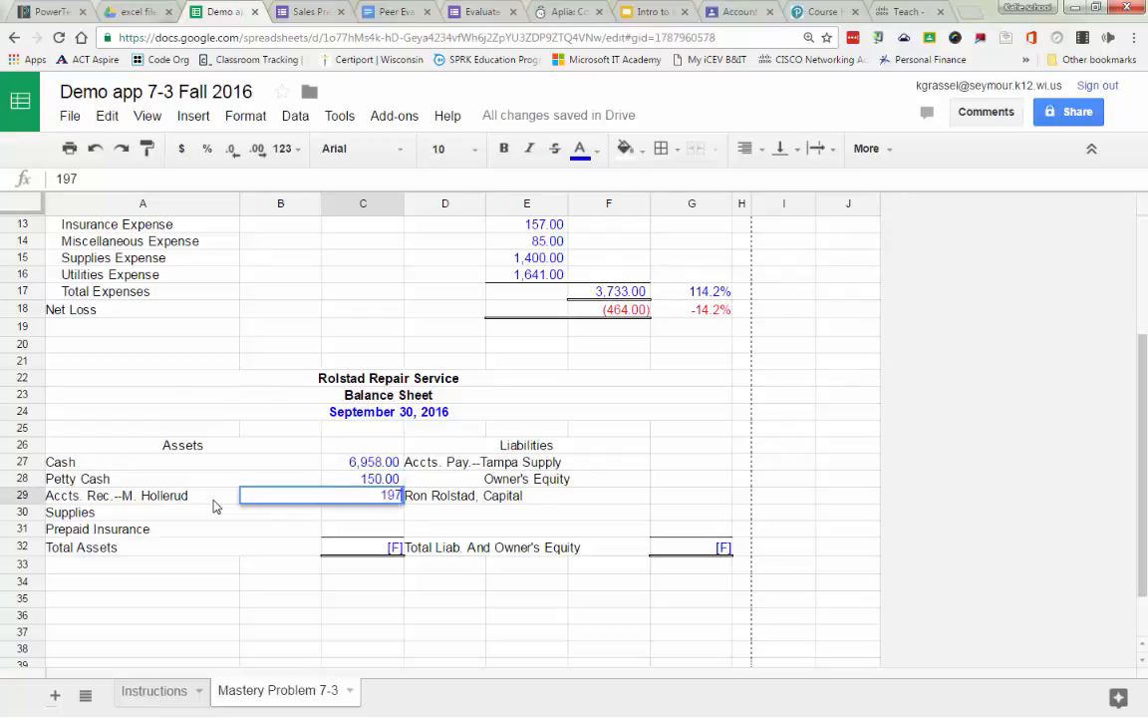
key("Return")
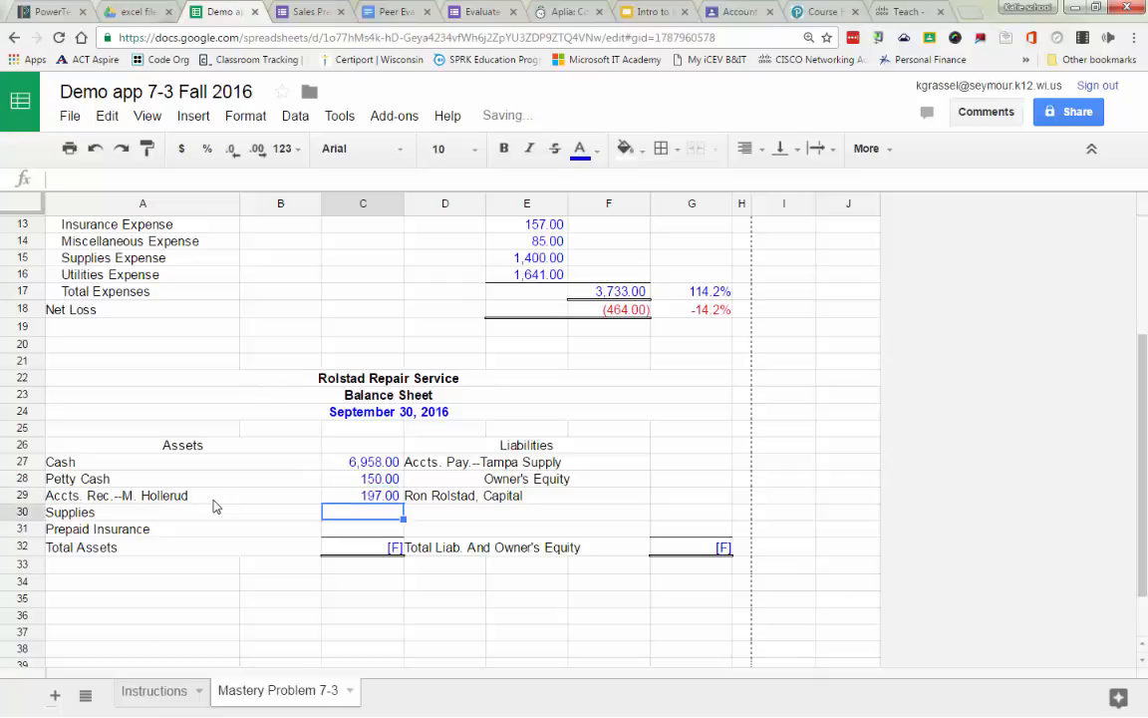
type("780")
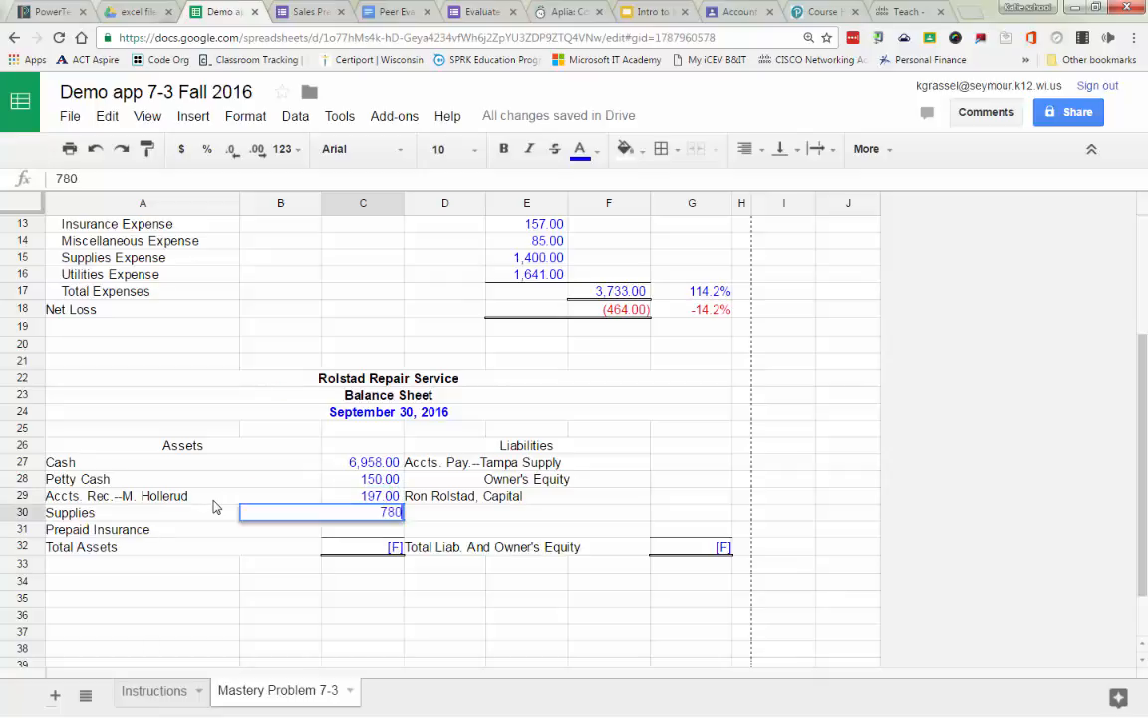
key("Return")
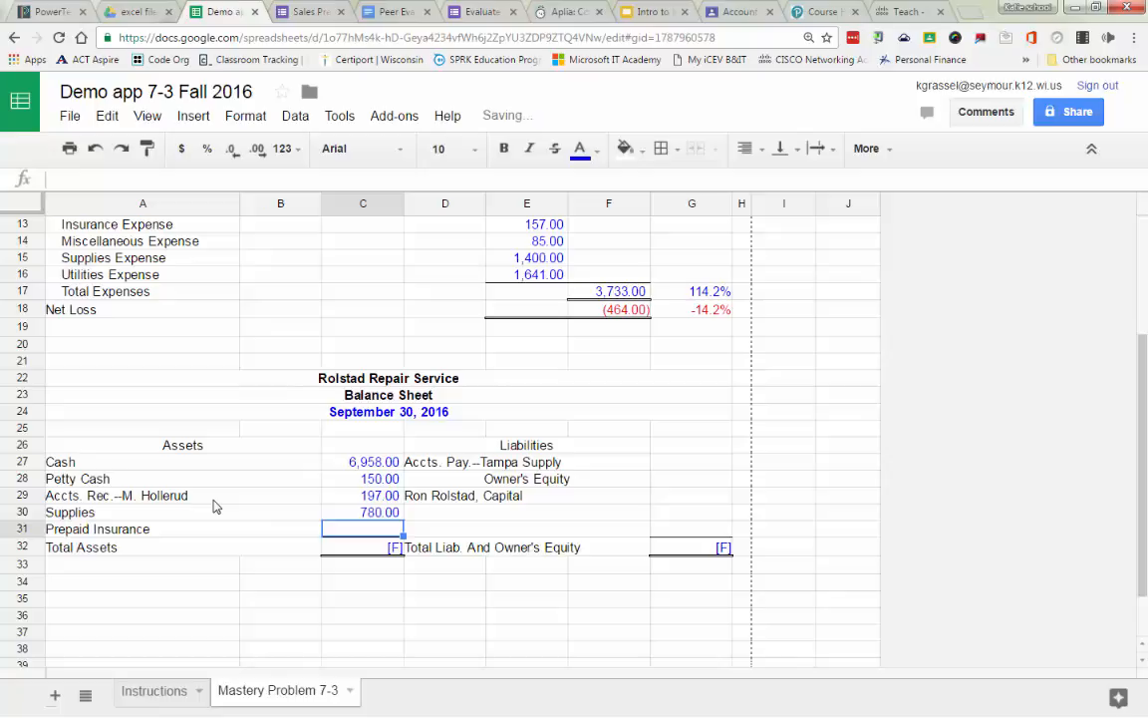
type("800")
key("Return")
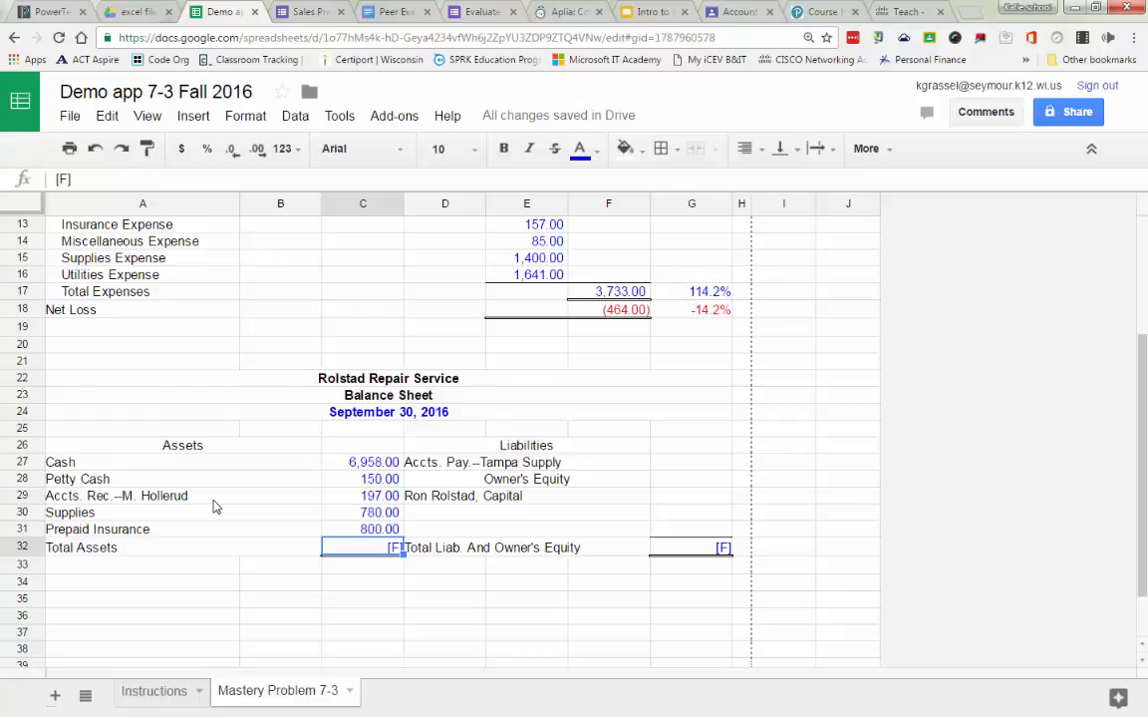
Calculate Total Assets in cell C32 with the formula =sum(C27:C31), and briefly display the sheet's formulas before returning to values
type("=")
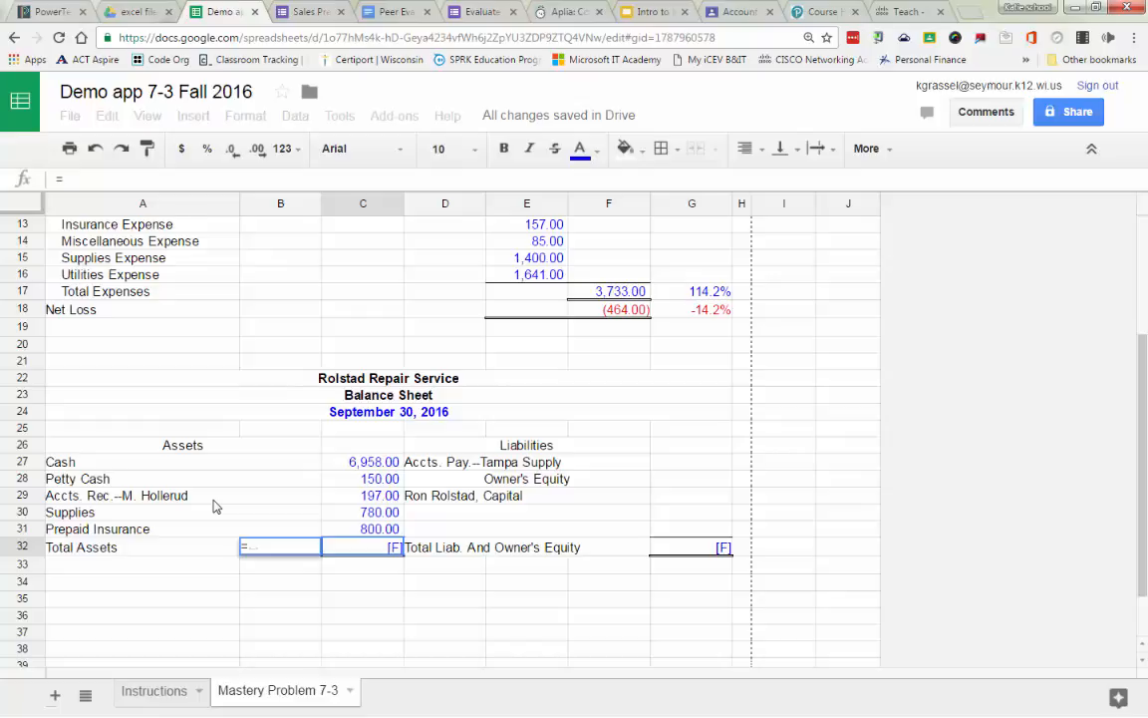
type("sum")
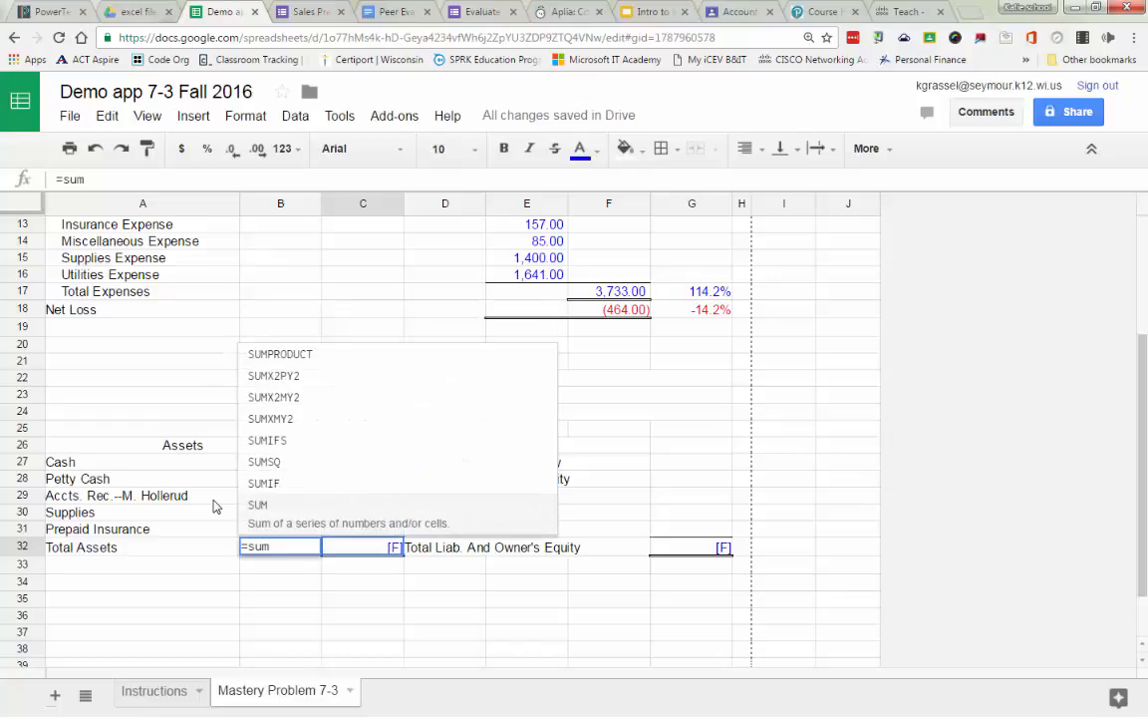
type("(")
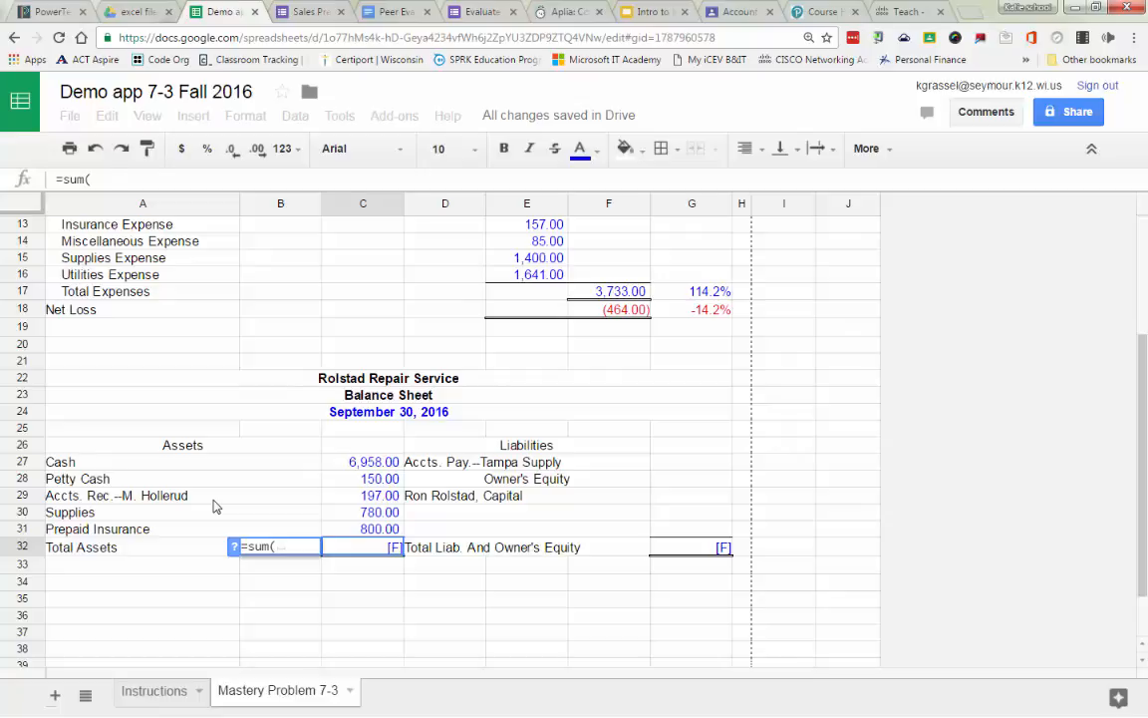
key("ctrl+Up")
key("shift+Down")
key("shift+Down")
key("shift+Down")
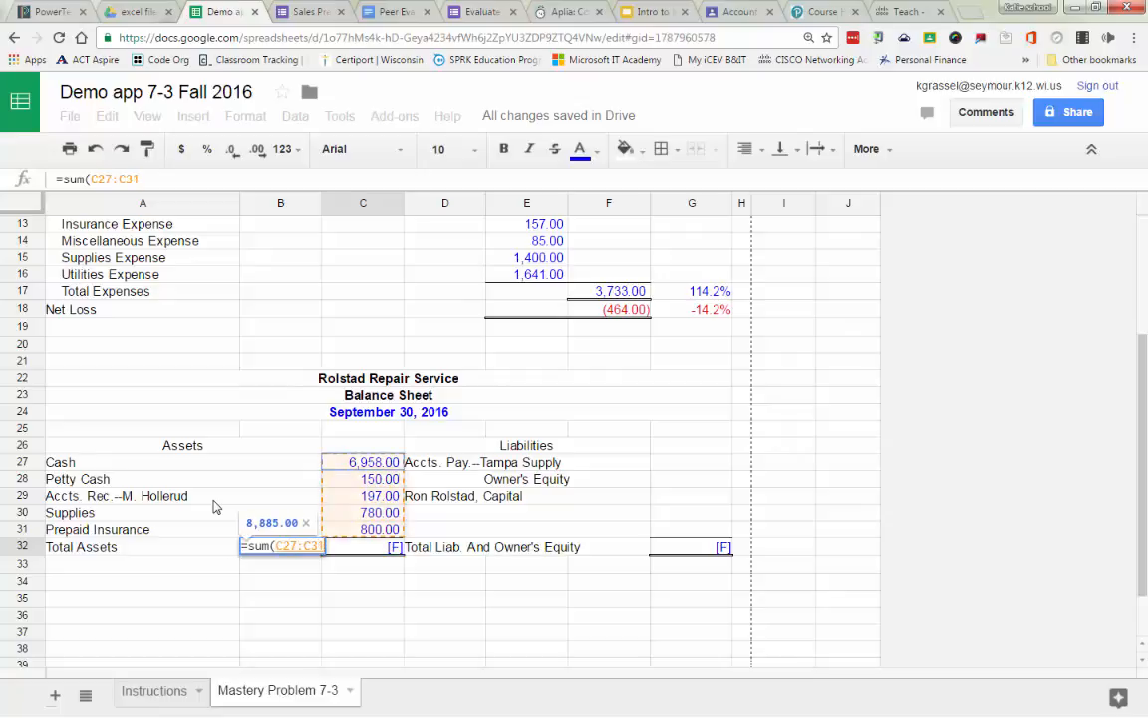
key("shift+Down")
type(")")
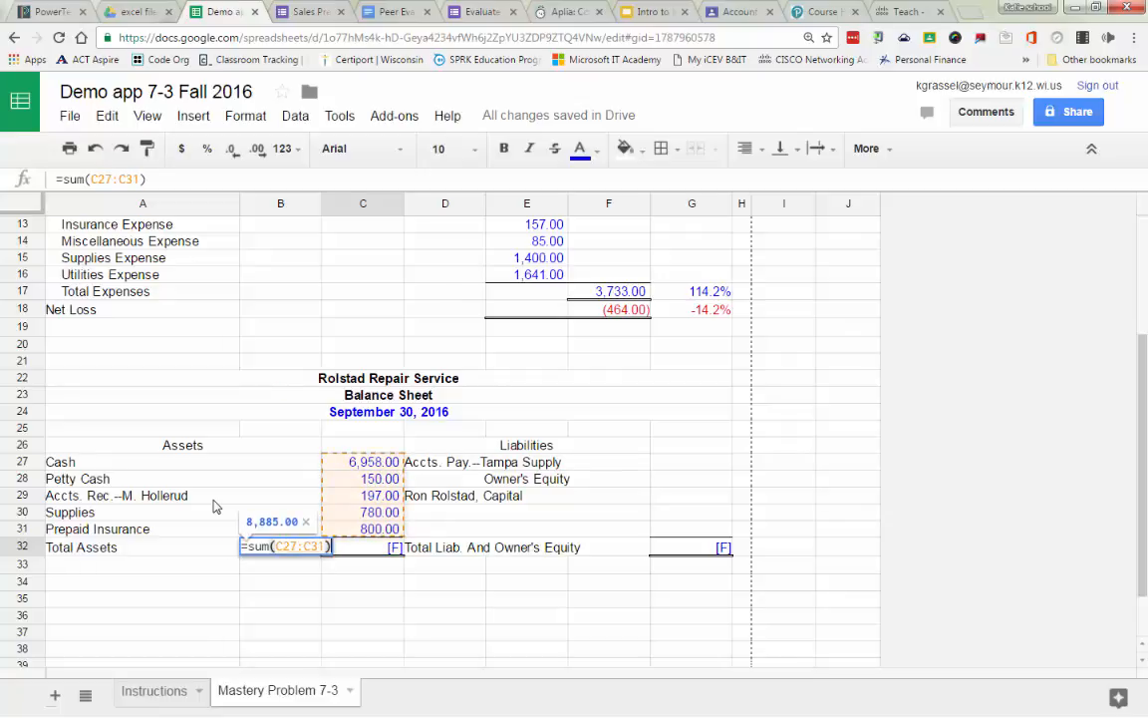
key("Return")
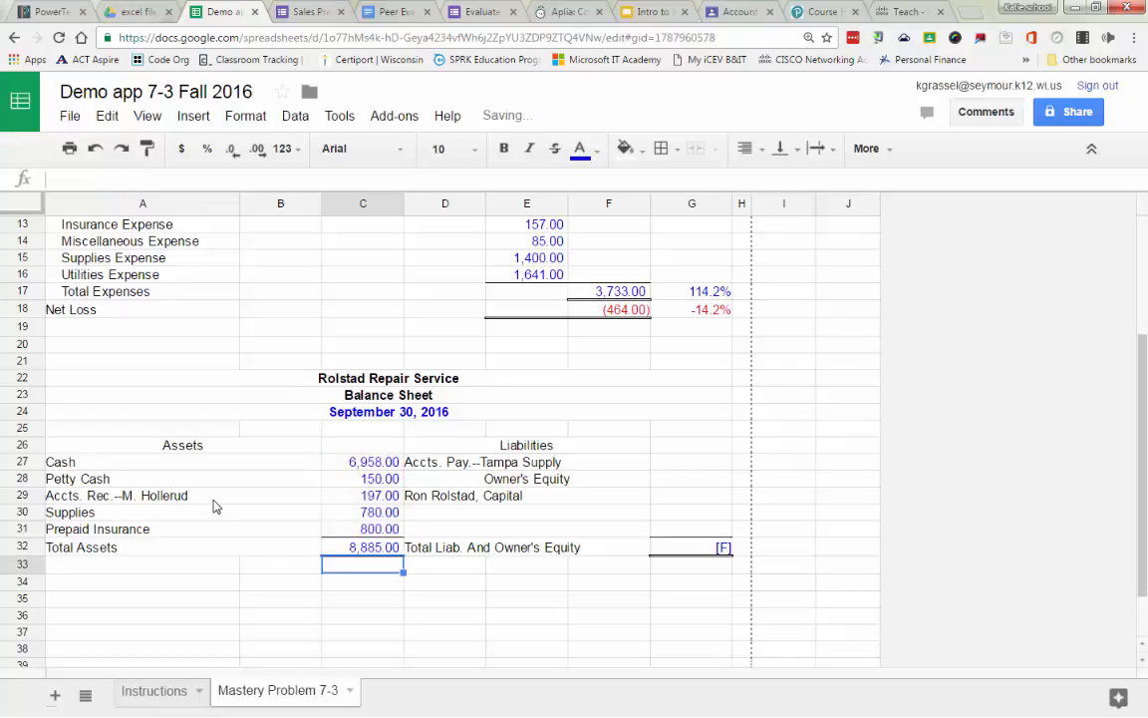
key("ctrl+grave")
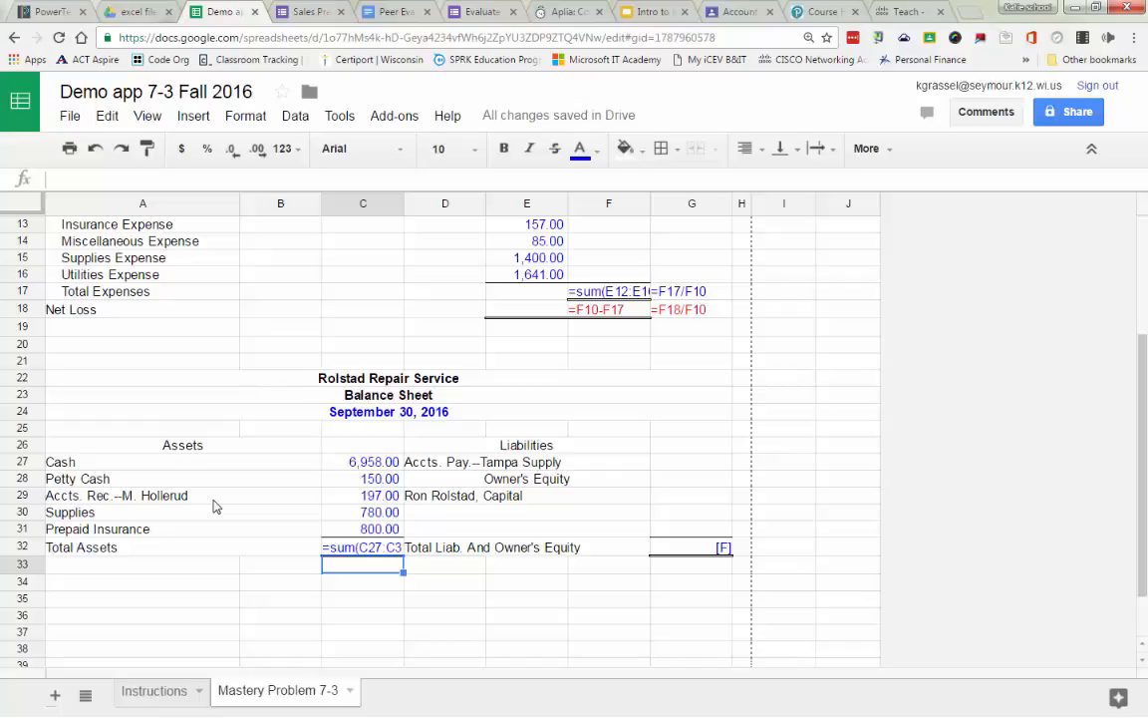
key("ctrl+grave")
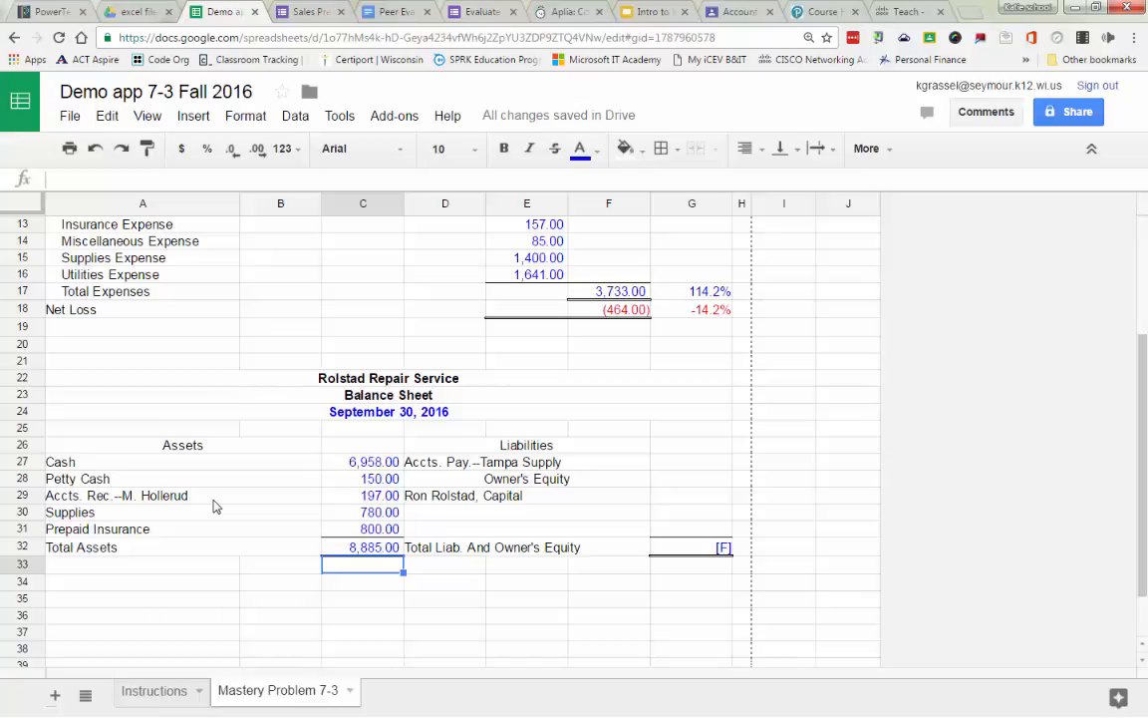
Enter 612 in cell G27 as the accounts payable amount for Tampa Supply
key("Up")
key("Up")
key("Up")
key("Up")
key("Up")
key("Up")
key("Right")
key("Right")
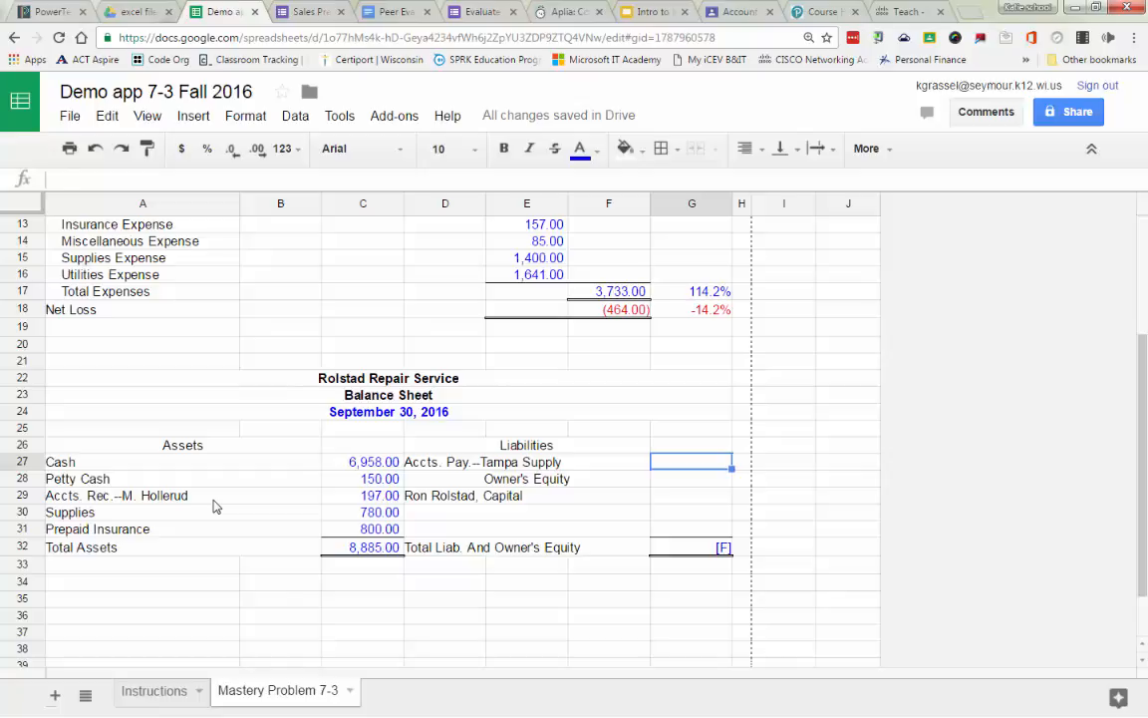
type("612")
key("Return")
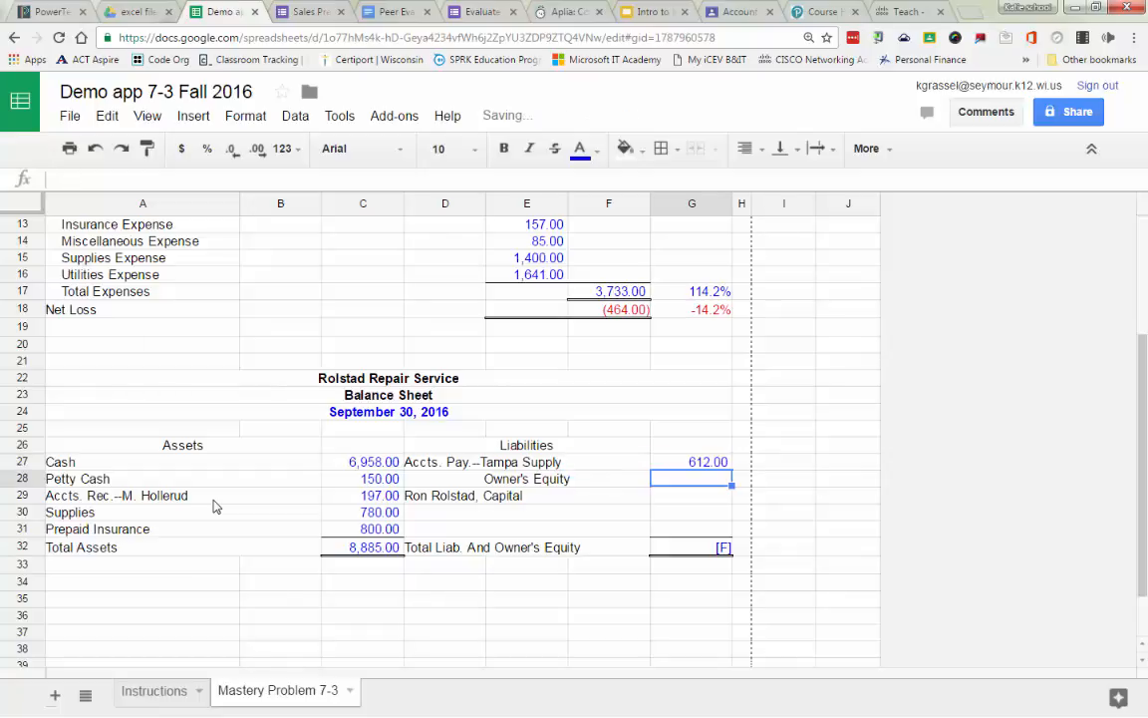
Enter 8,273 in cell G29 as the owner's capital amount
key("Down")
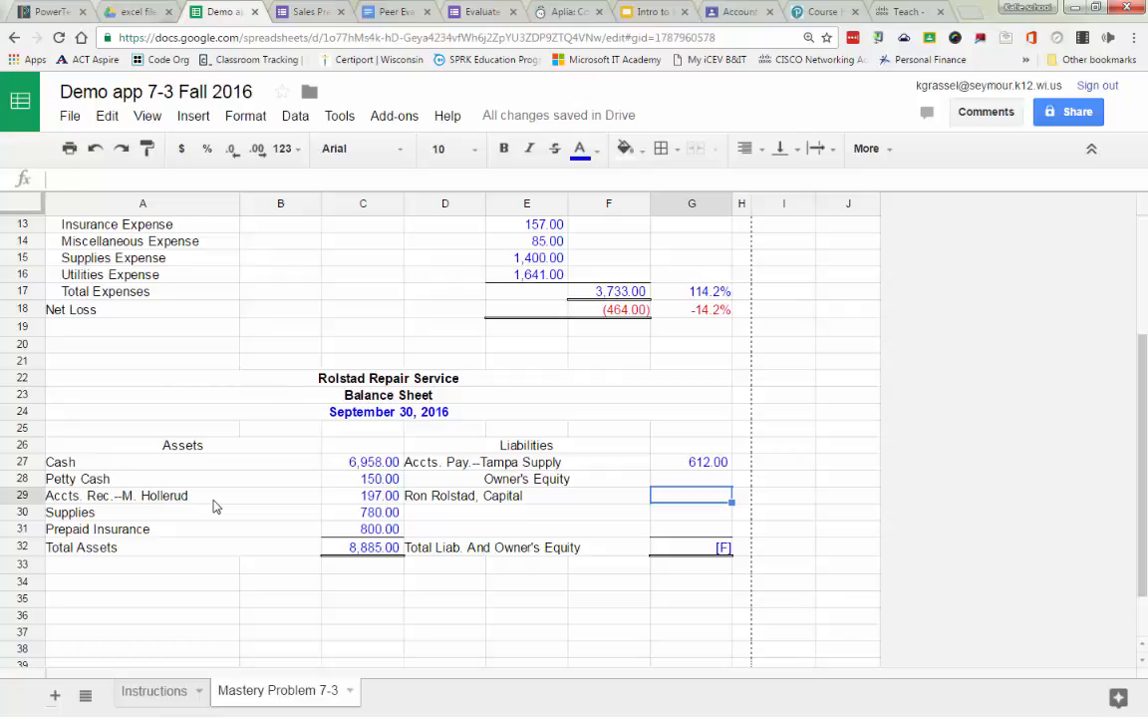
type("8")
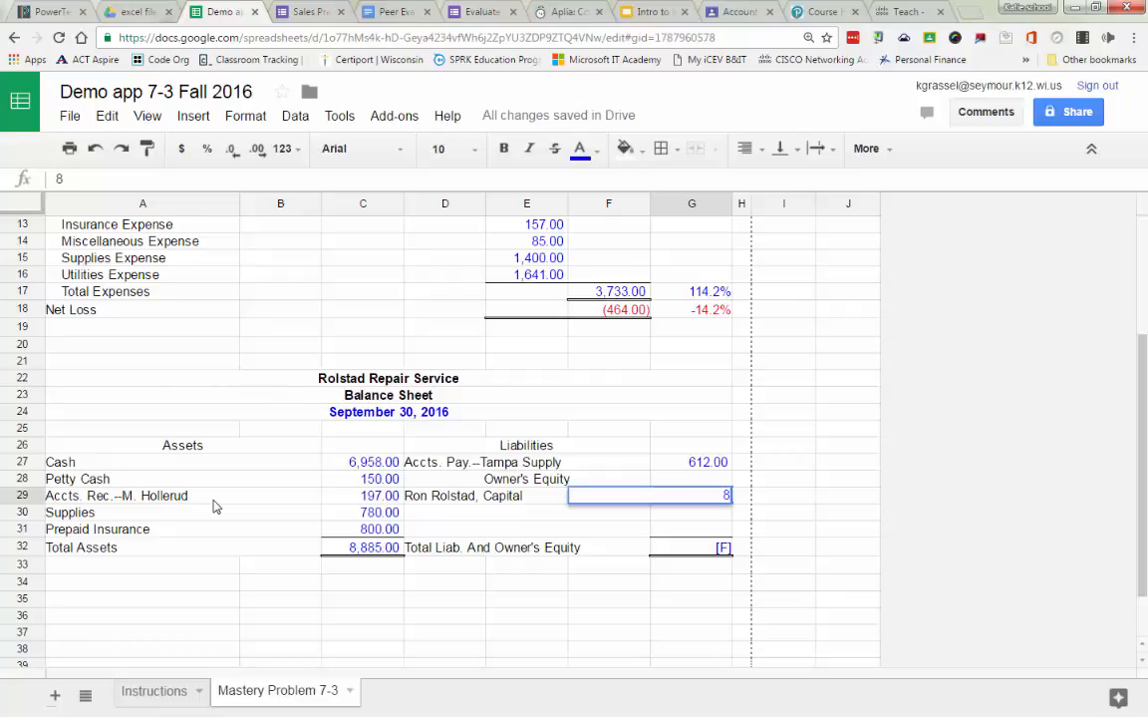
type(",273")
key("Return")
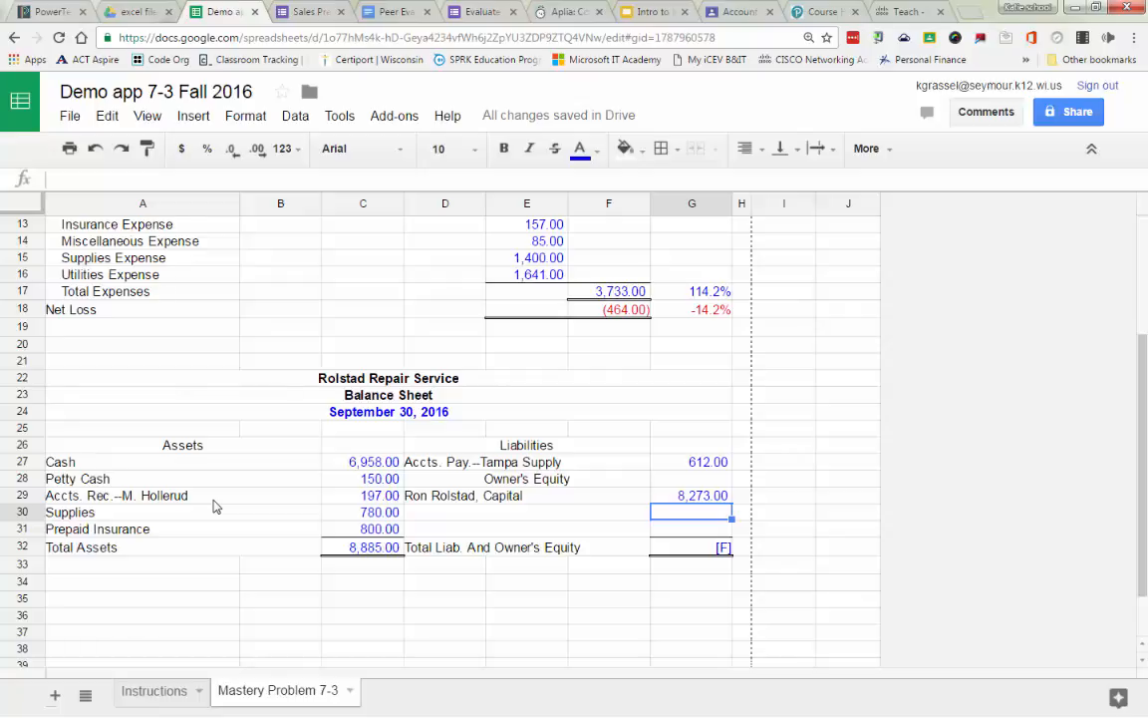
Calculate Total Liab. And Owner's Equity in cell G32 with the formula =G27+G29
key("Down")
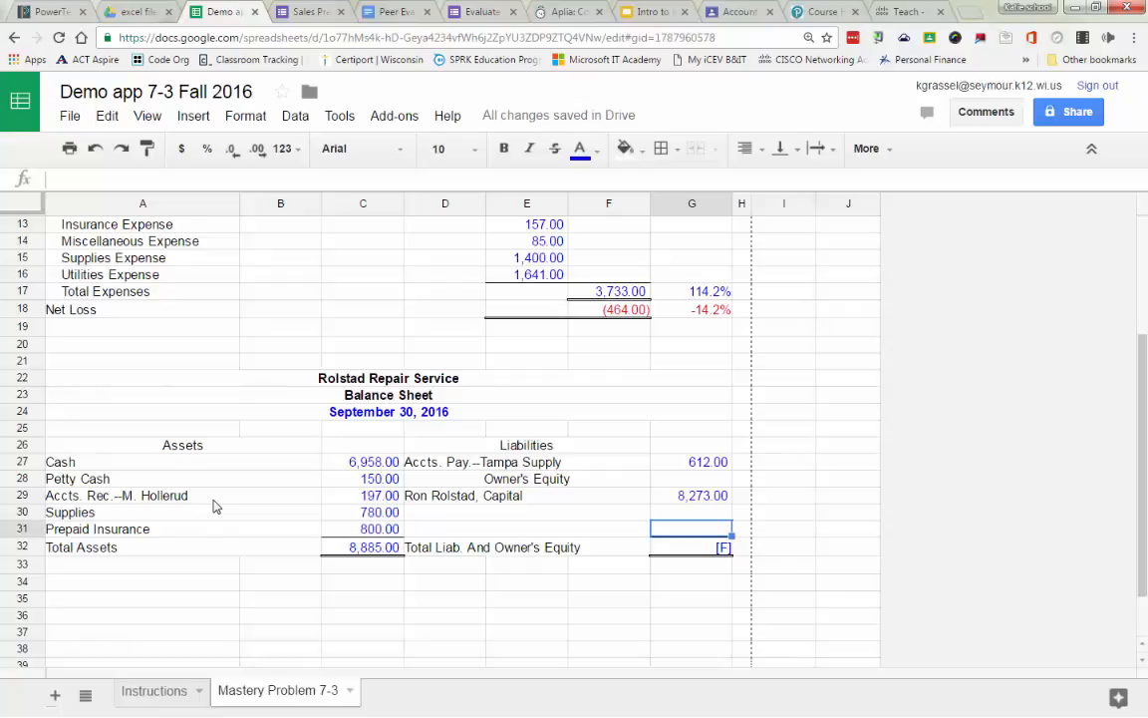
key("Down")
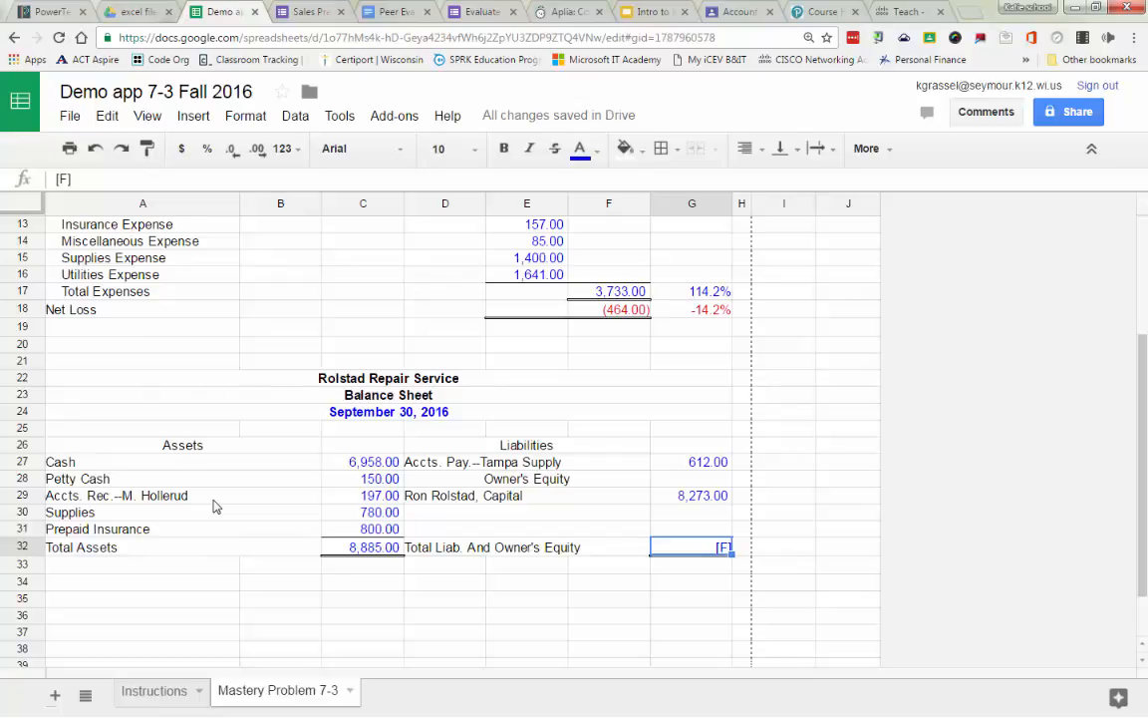
key("Left")
type("=")
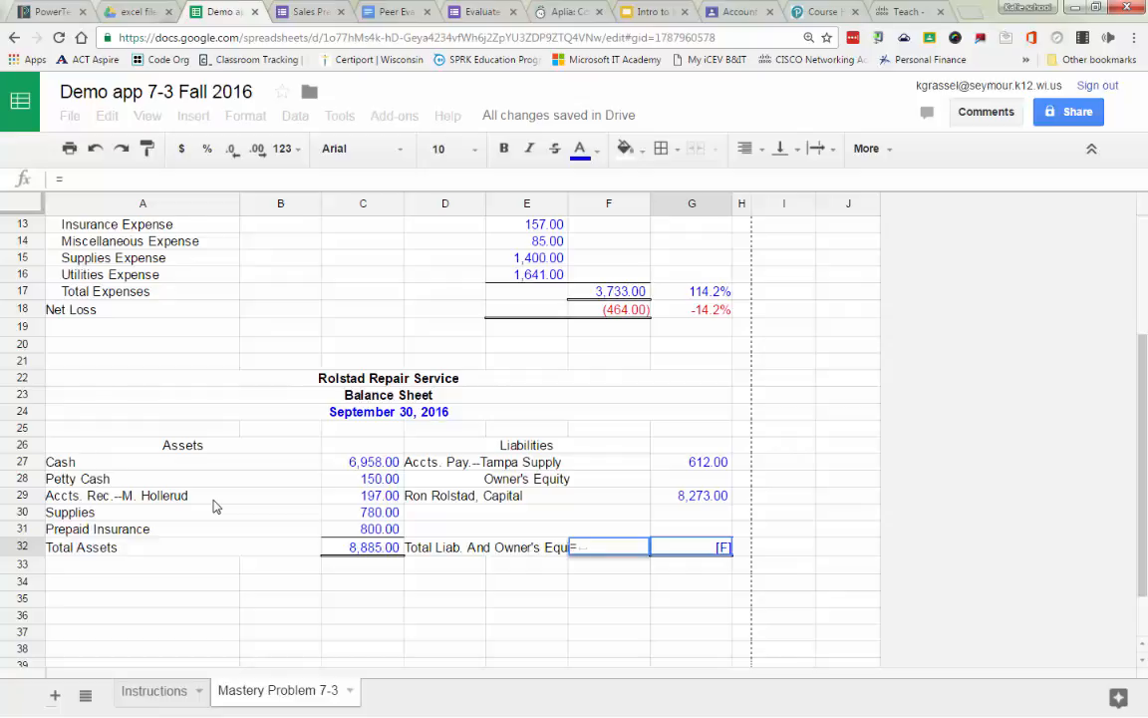
type("G27")
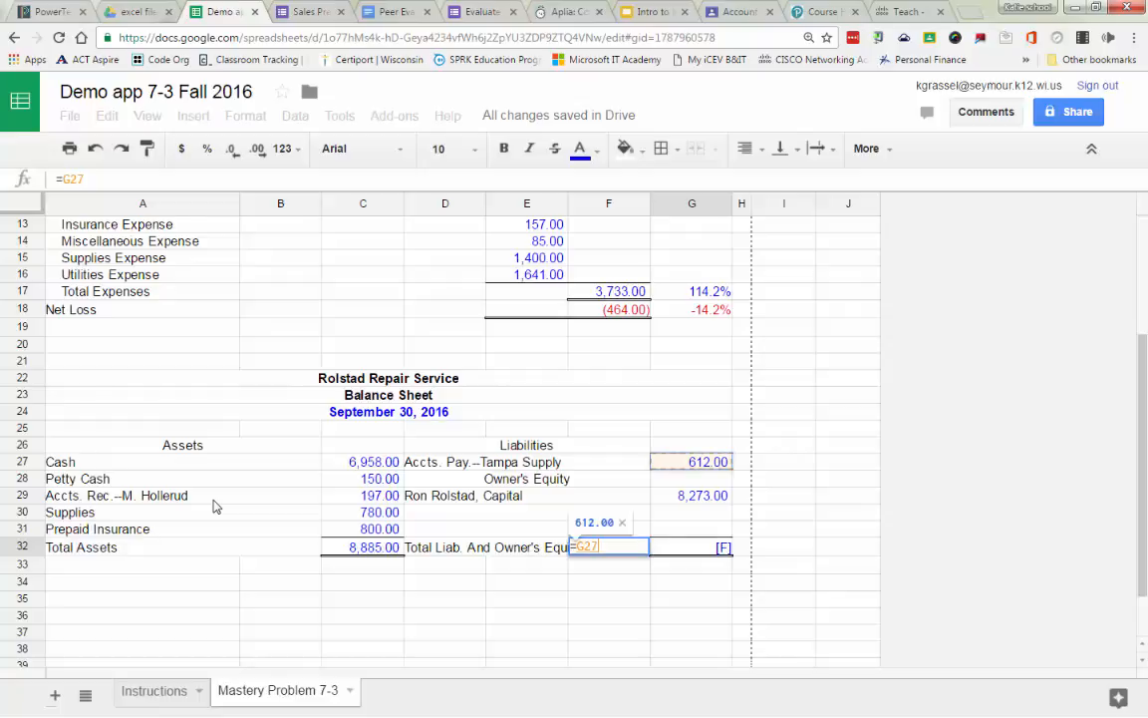
type("+")
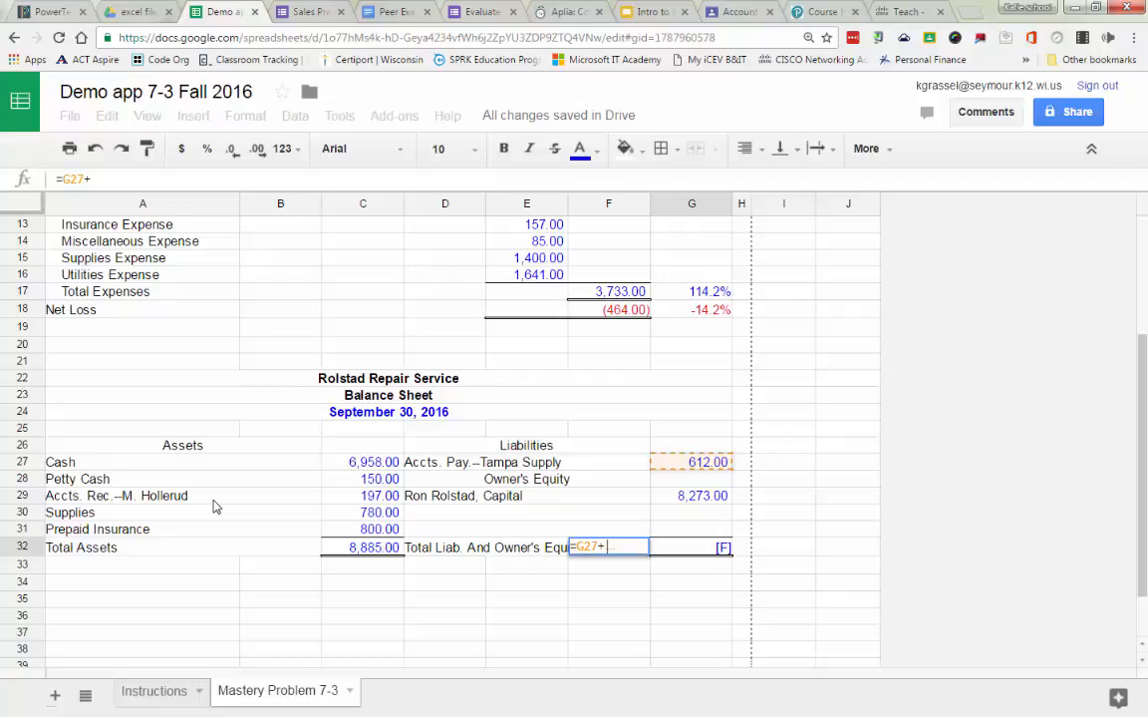
type("G29")
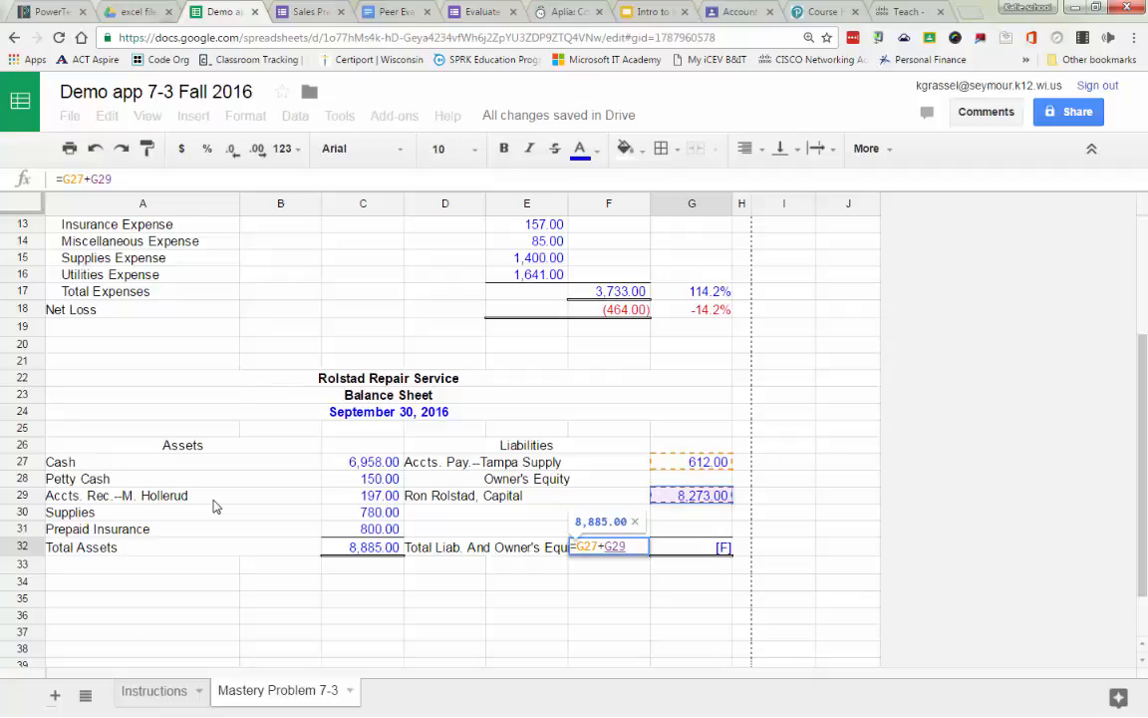
key("Return")
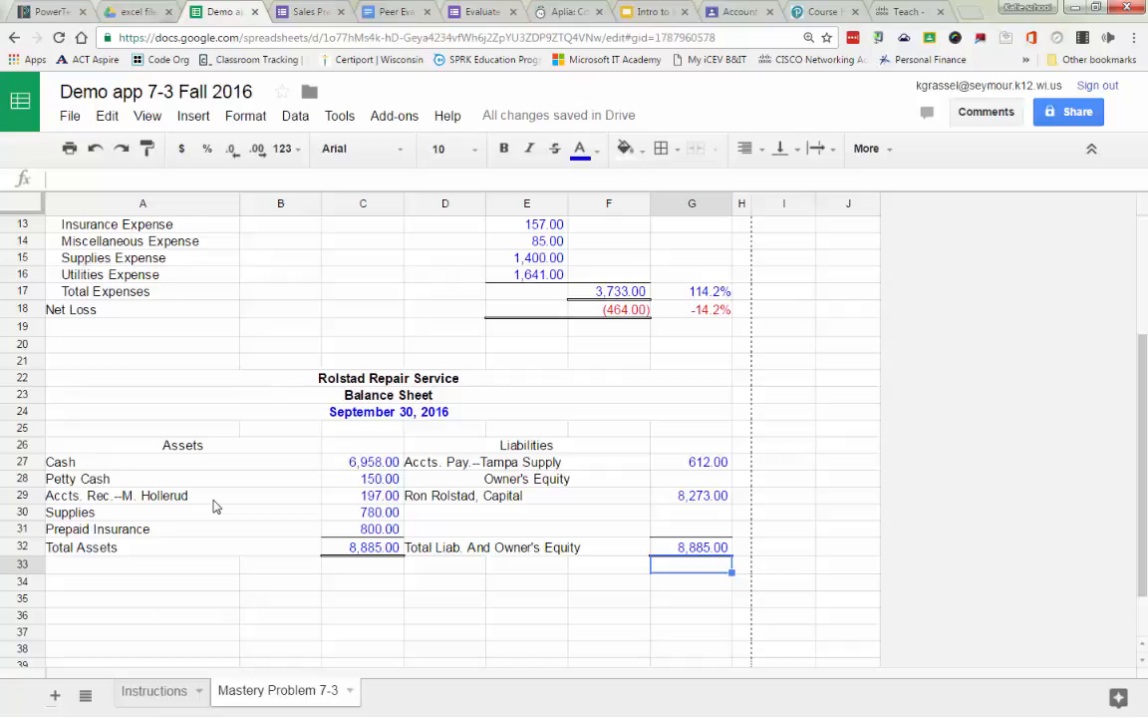
Display the sheet's formulas to review them in the income statement and balance sheet, and return to showing values
key("ctrl+grave")
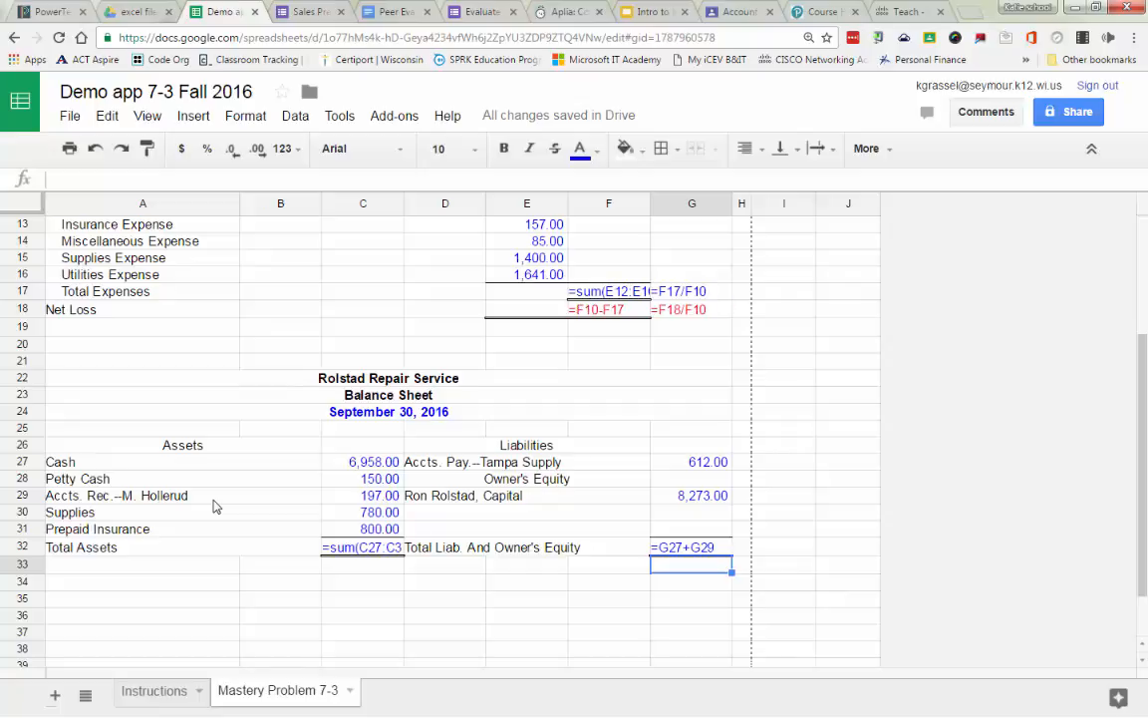
scroll(212, 506, "up", 4)
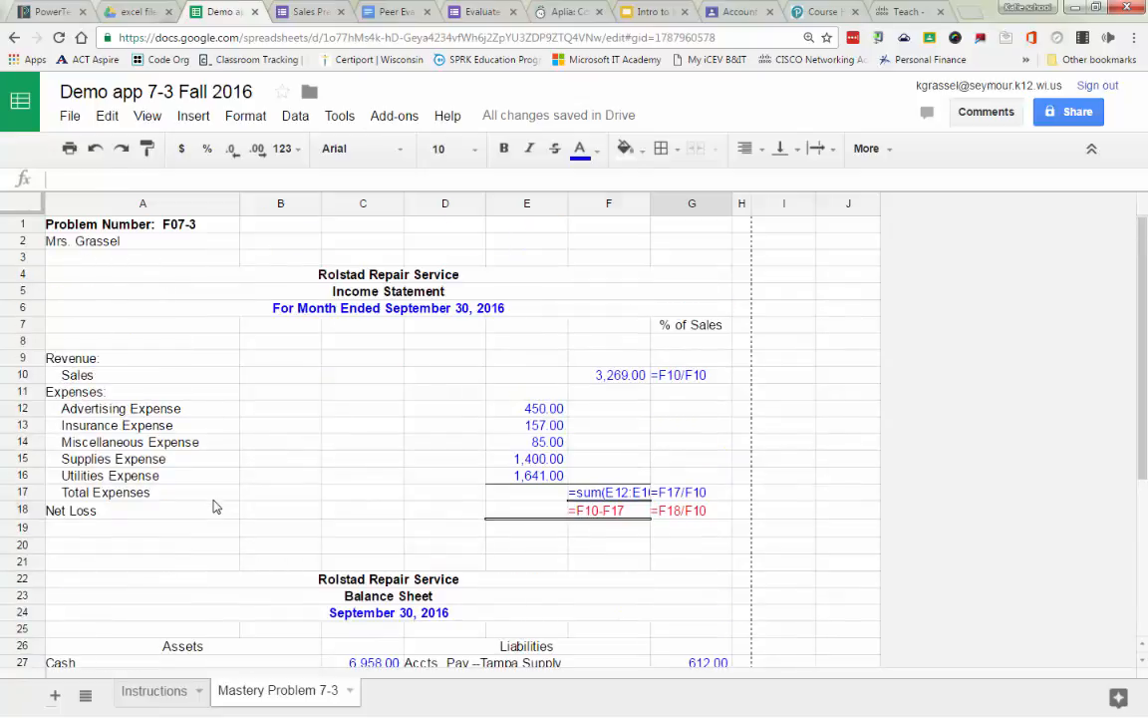
key("Up")
key("Up")
scroll(212, 507, "down", 4)
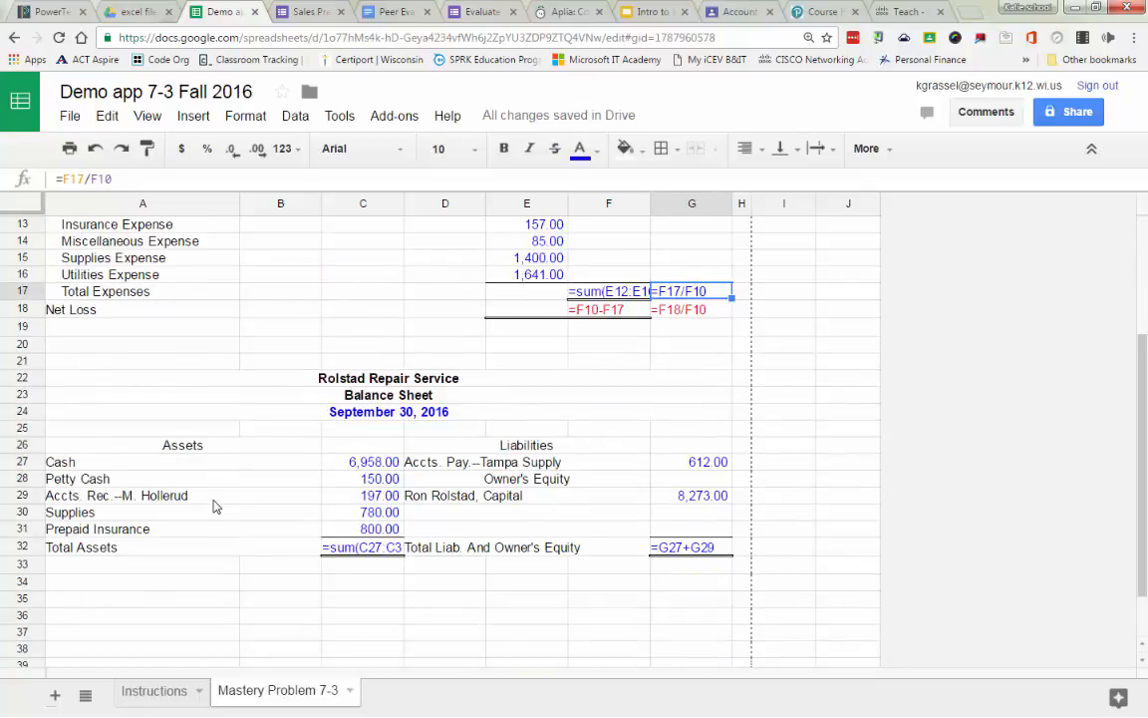
key("ctrl+grave")
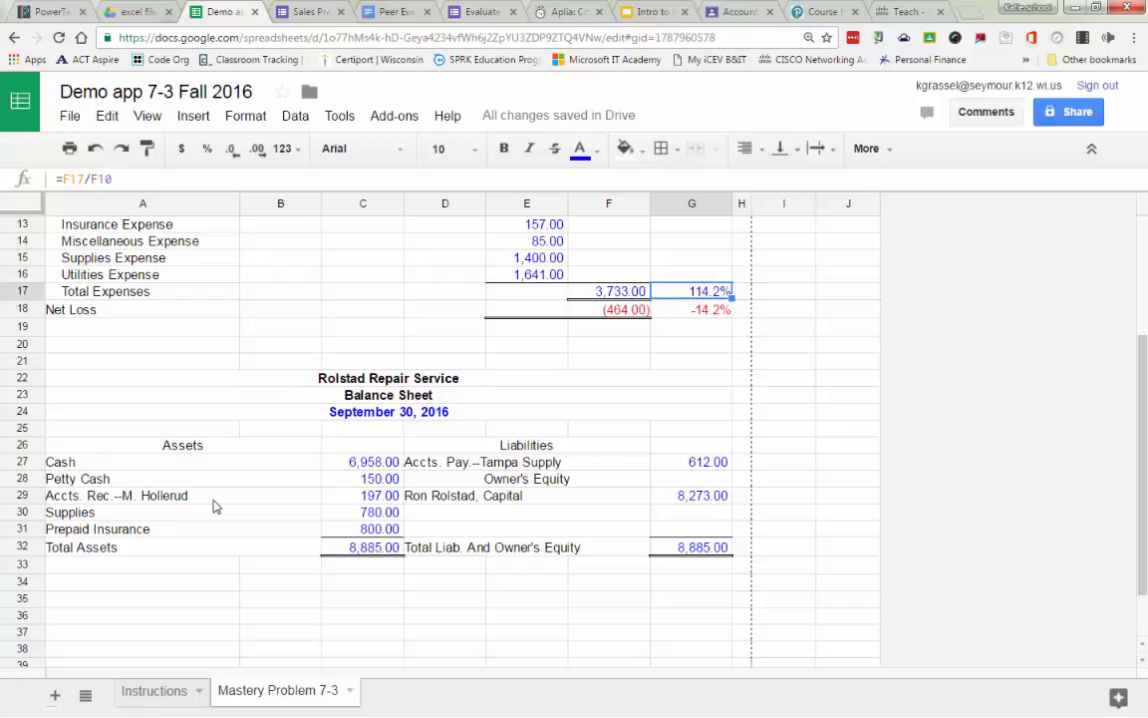
scroll(212, 506, "up", 3)
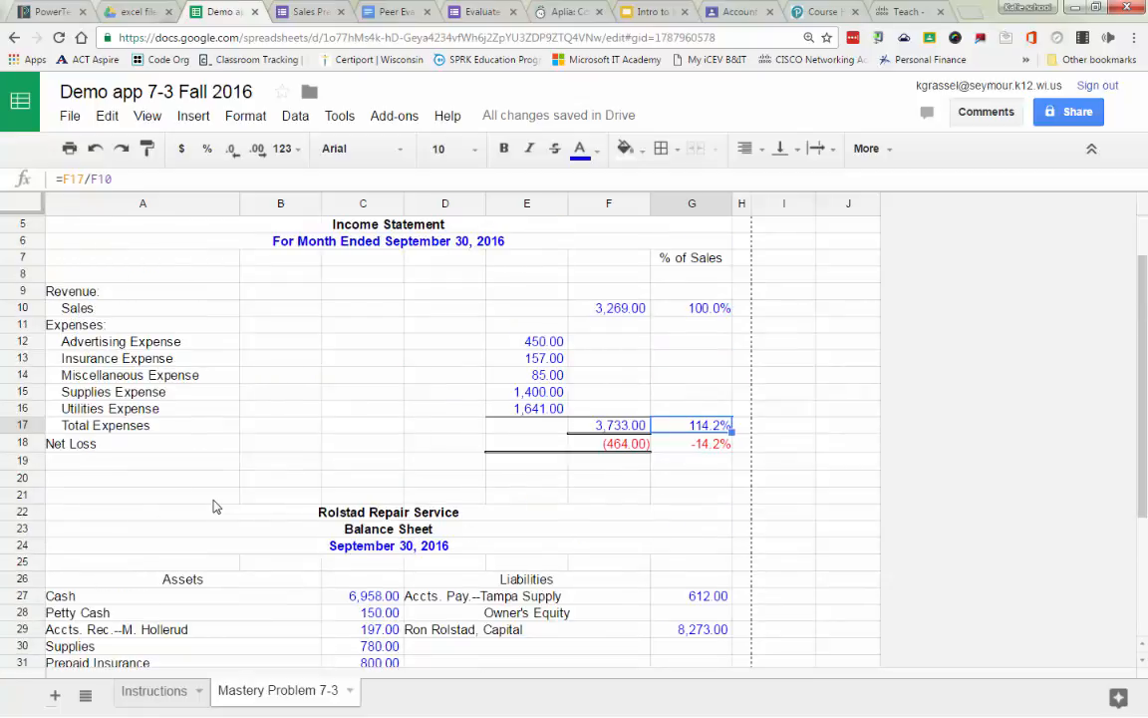